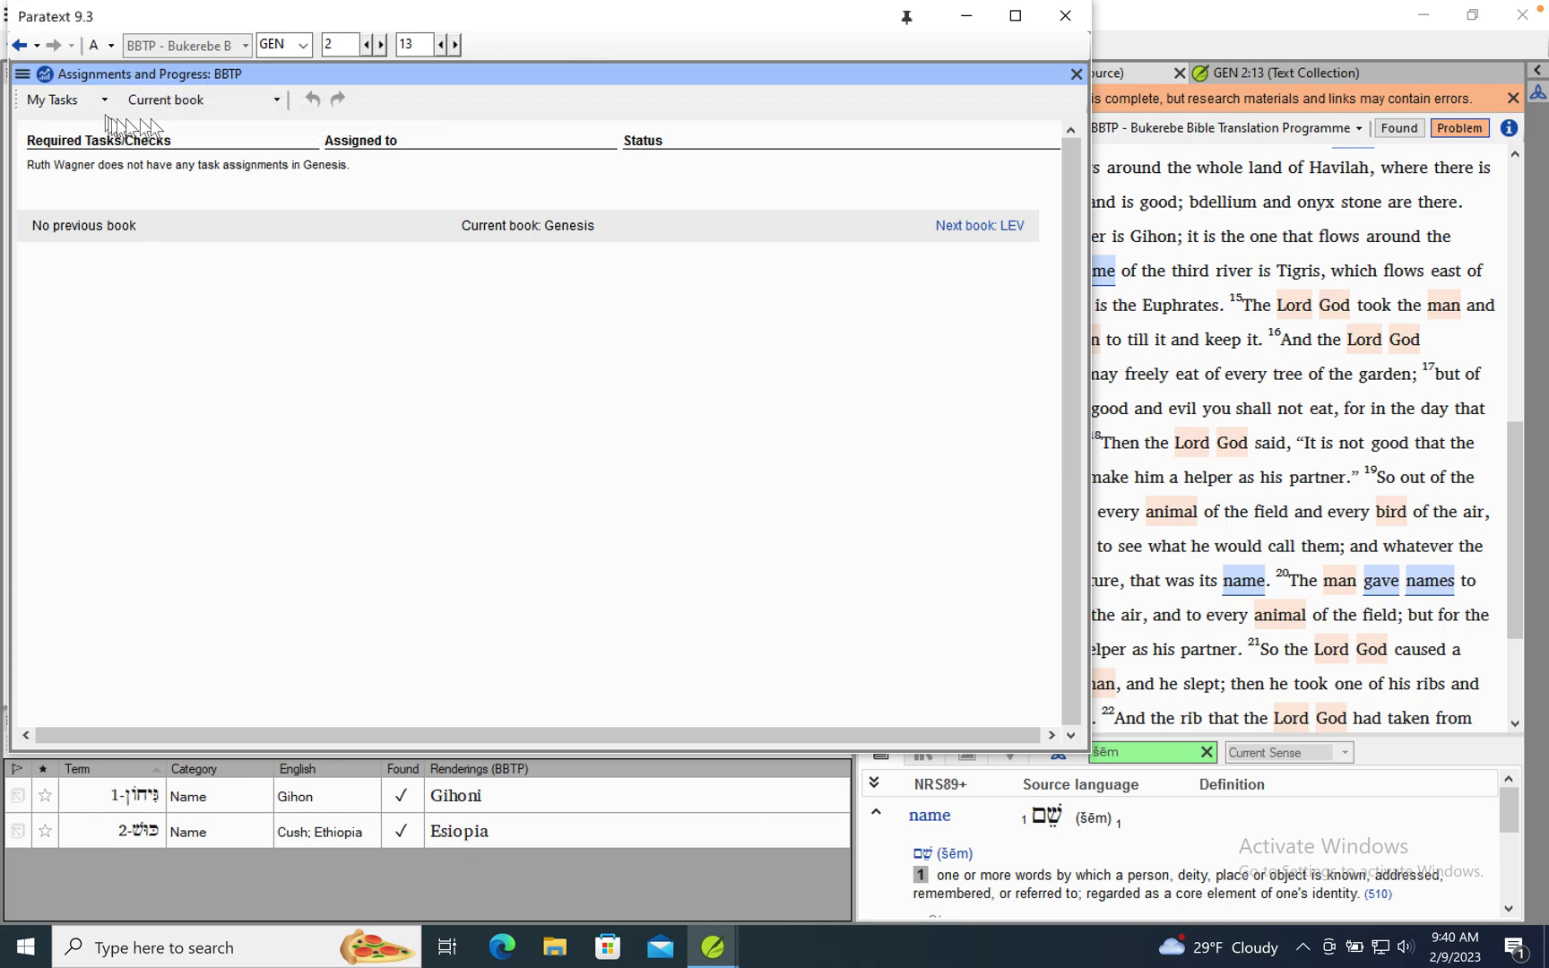
- Show All Tasks in Assignments and Progress and go to Genesis 1:1
left_click(67, 100)
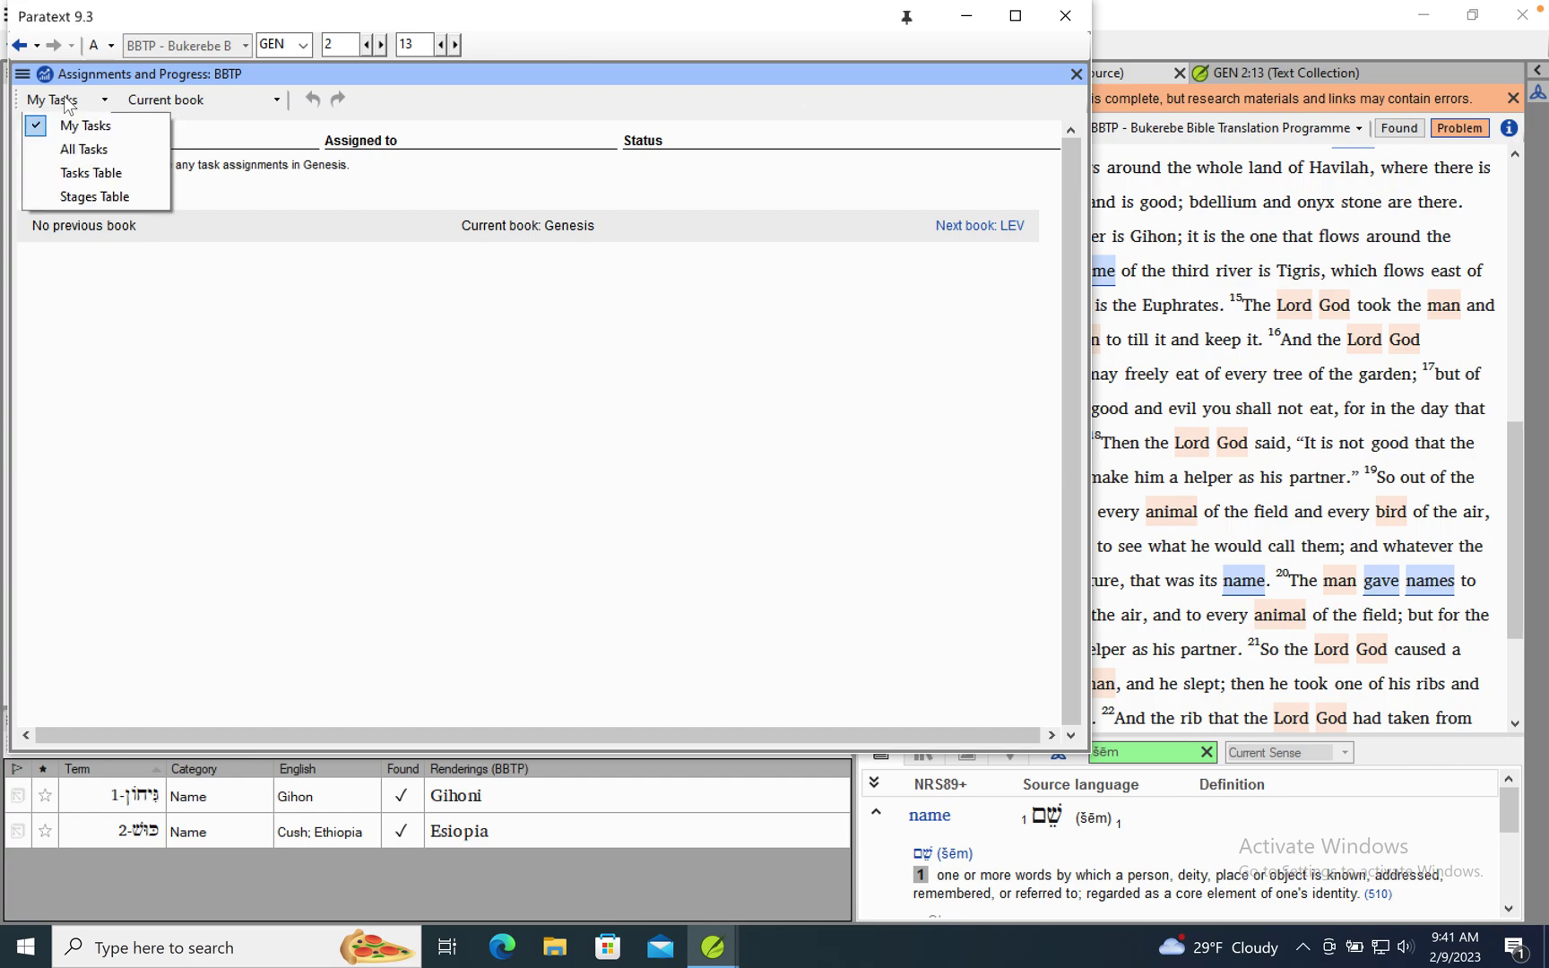
left_click(65, 149)
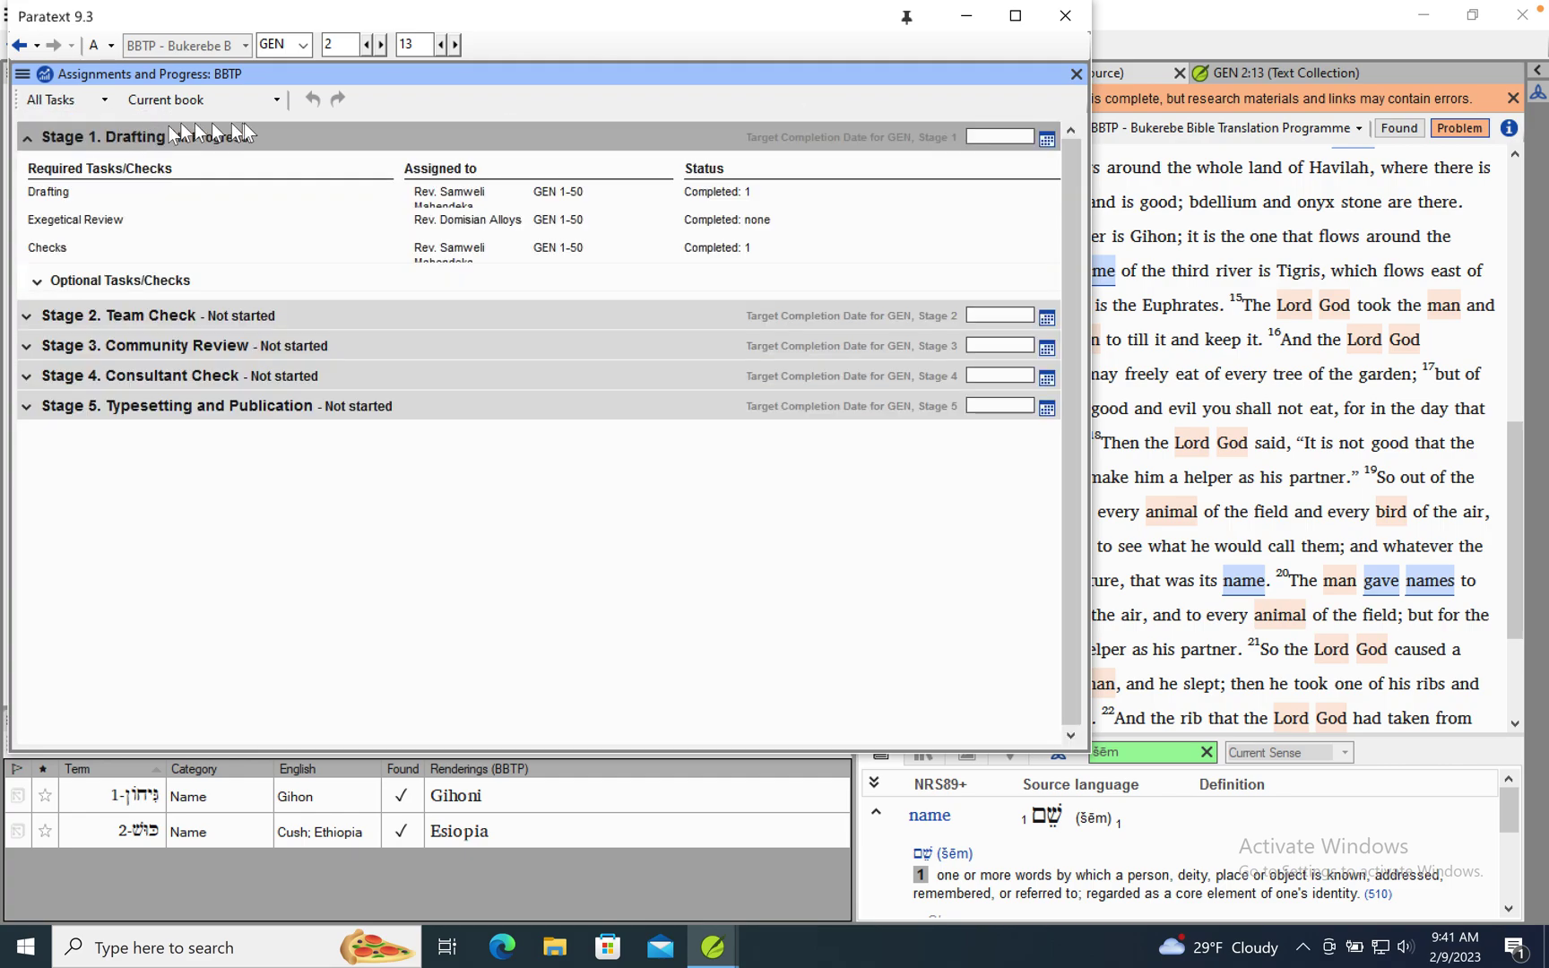
left_click(303, 44)
left_click(301, 71)
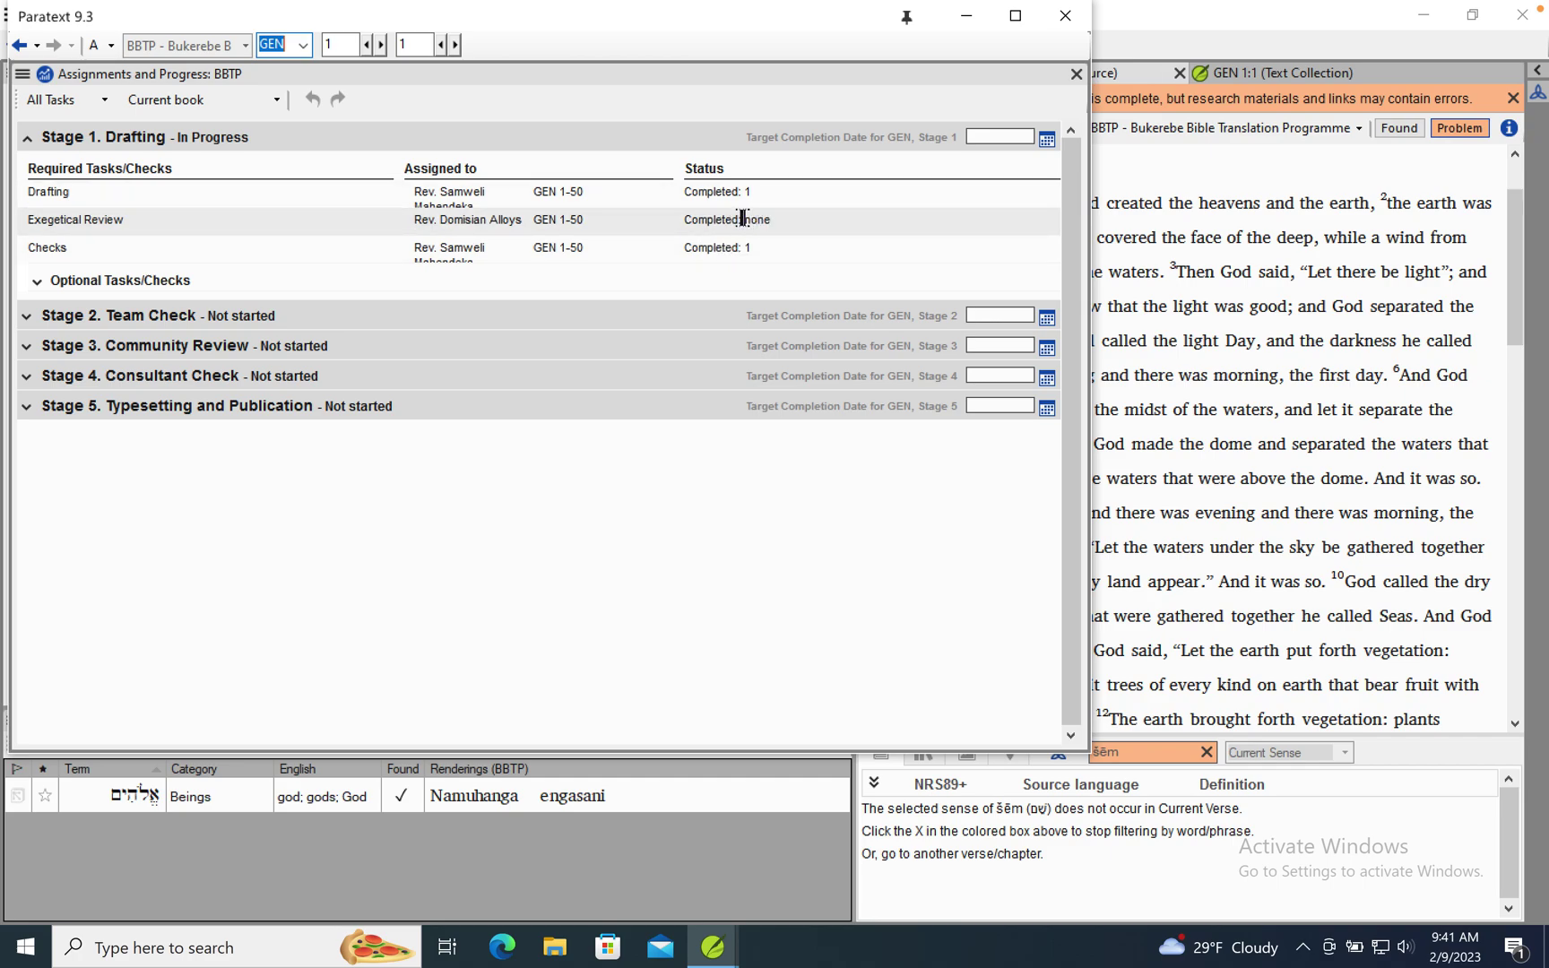
- Move the Assignments and Progress window aside to check the Genesis 1 text, and go to chapter 2
left_click_drag(640, 22, 1057, 194)
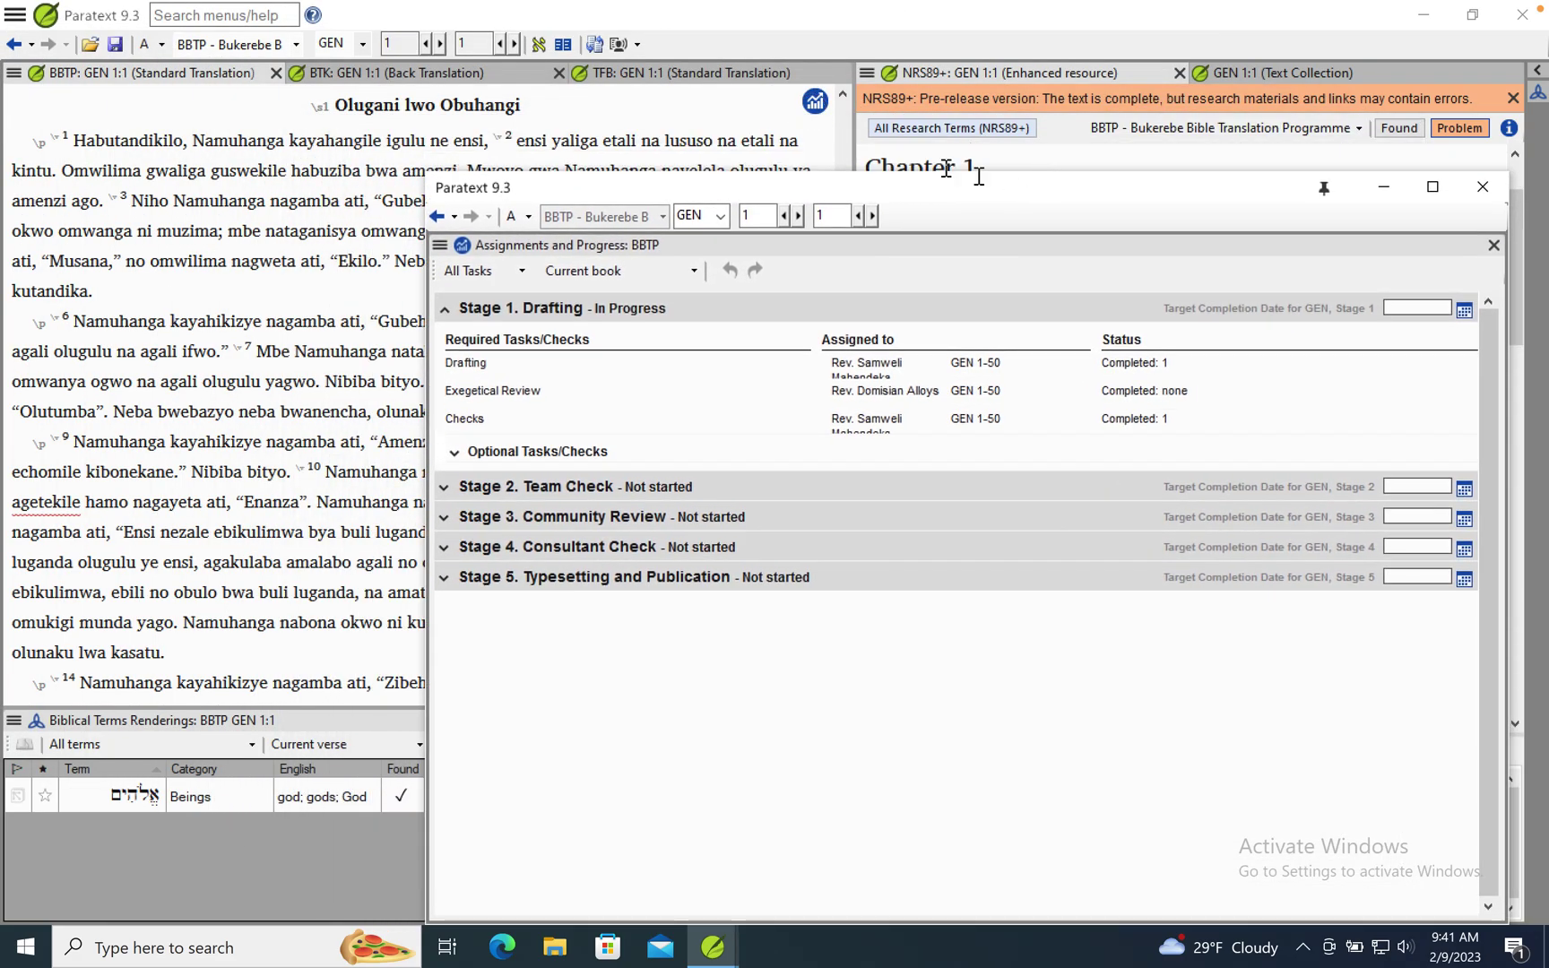
scroll(376, 283, "down", 10)
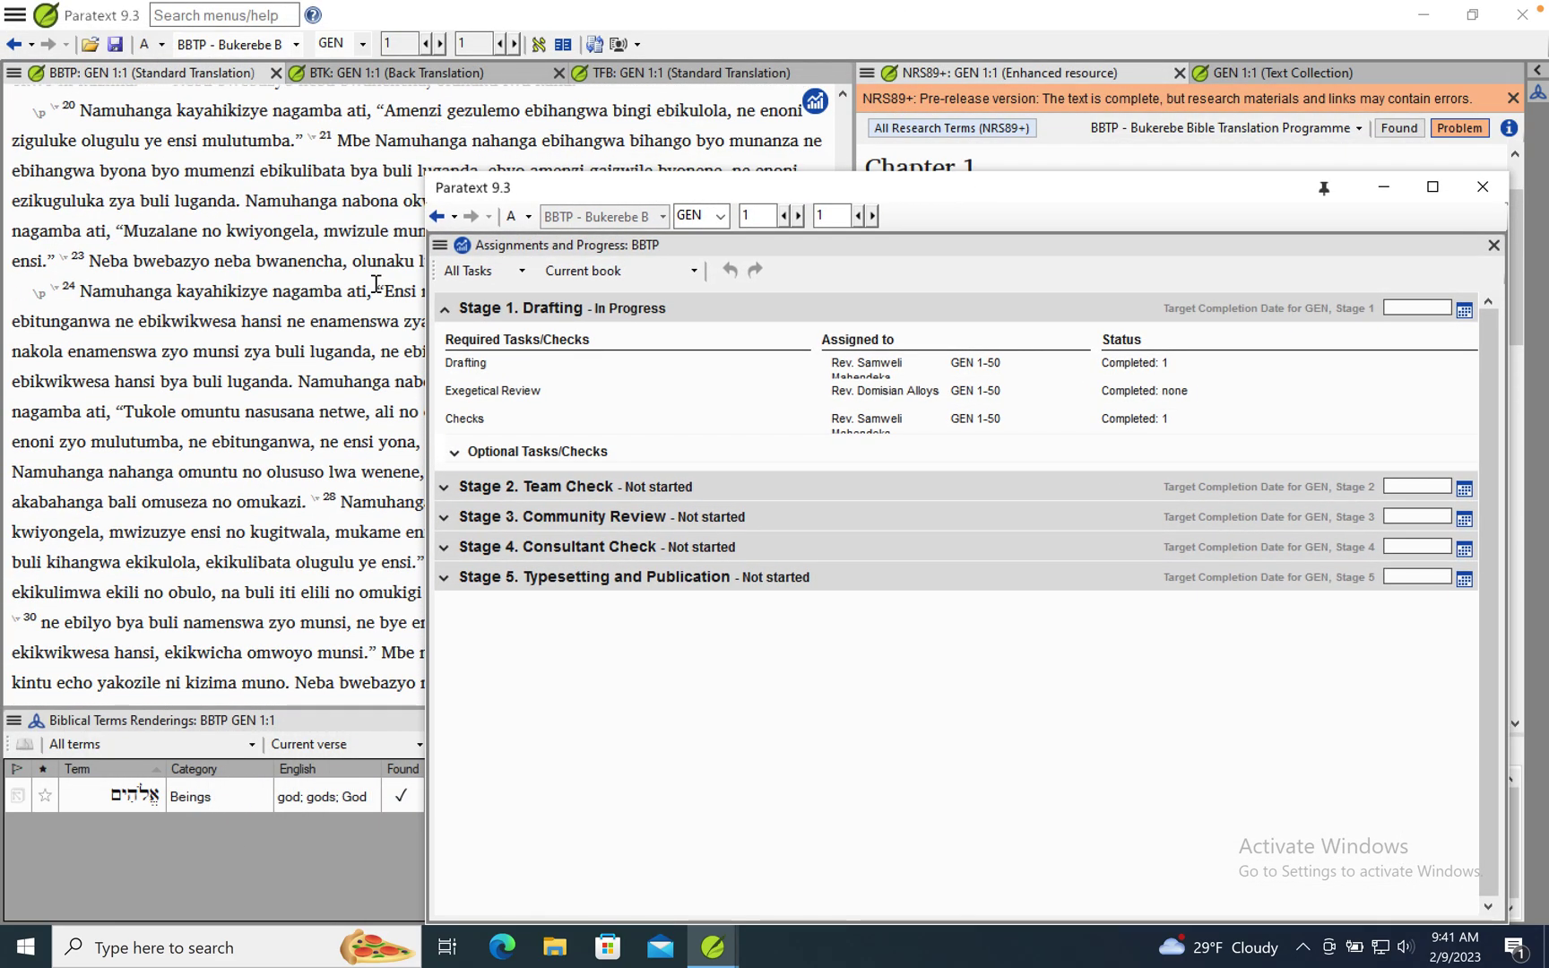
left_click(440, 45)
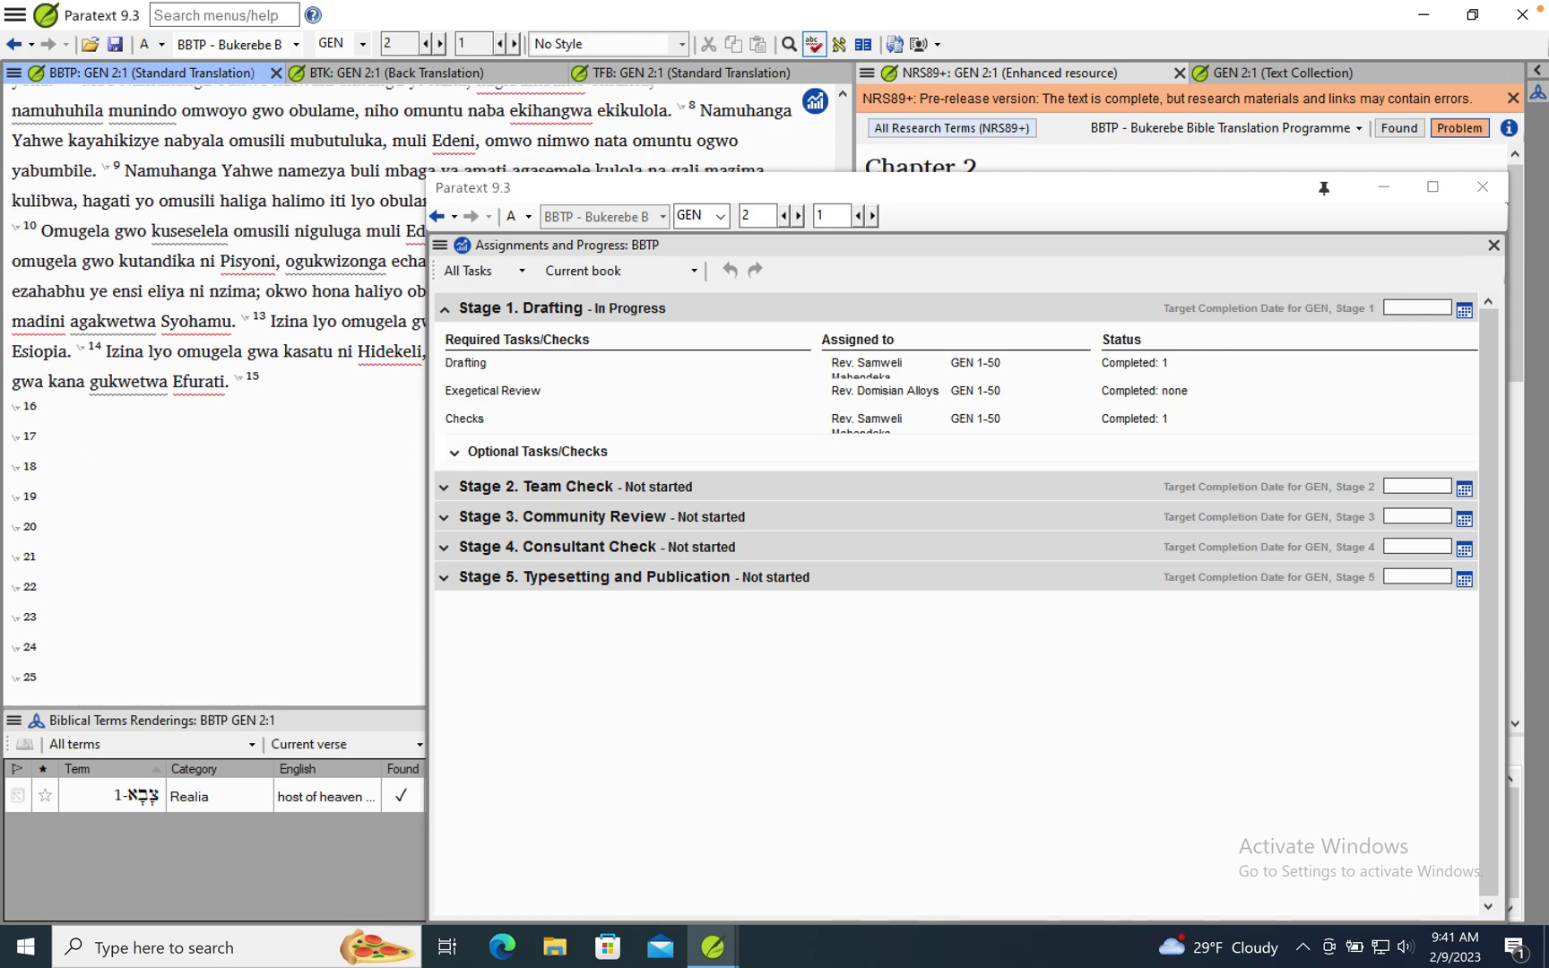
- Move the Assignments and Progress window back up and switch its book to Exodus
left_click_drag(768, 190, 476, 25)
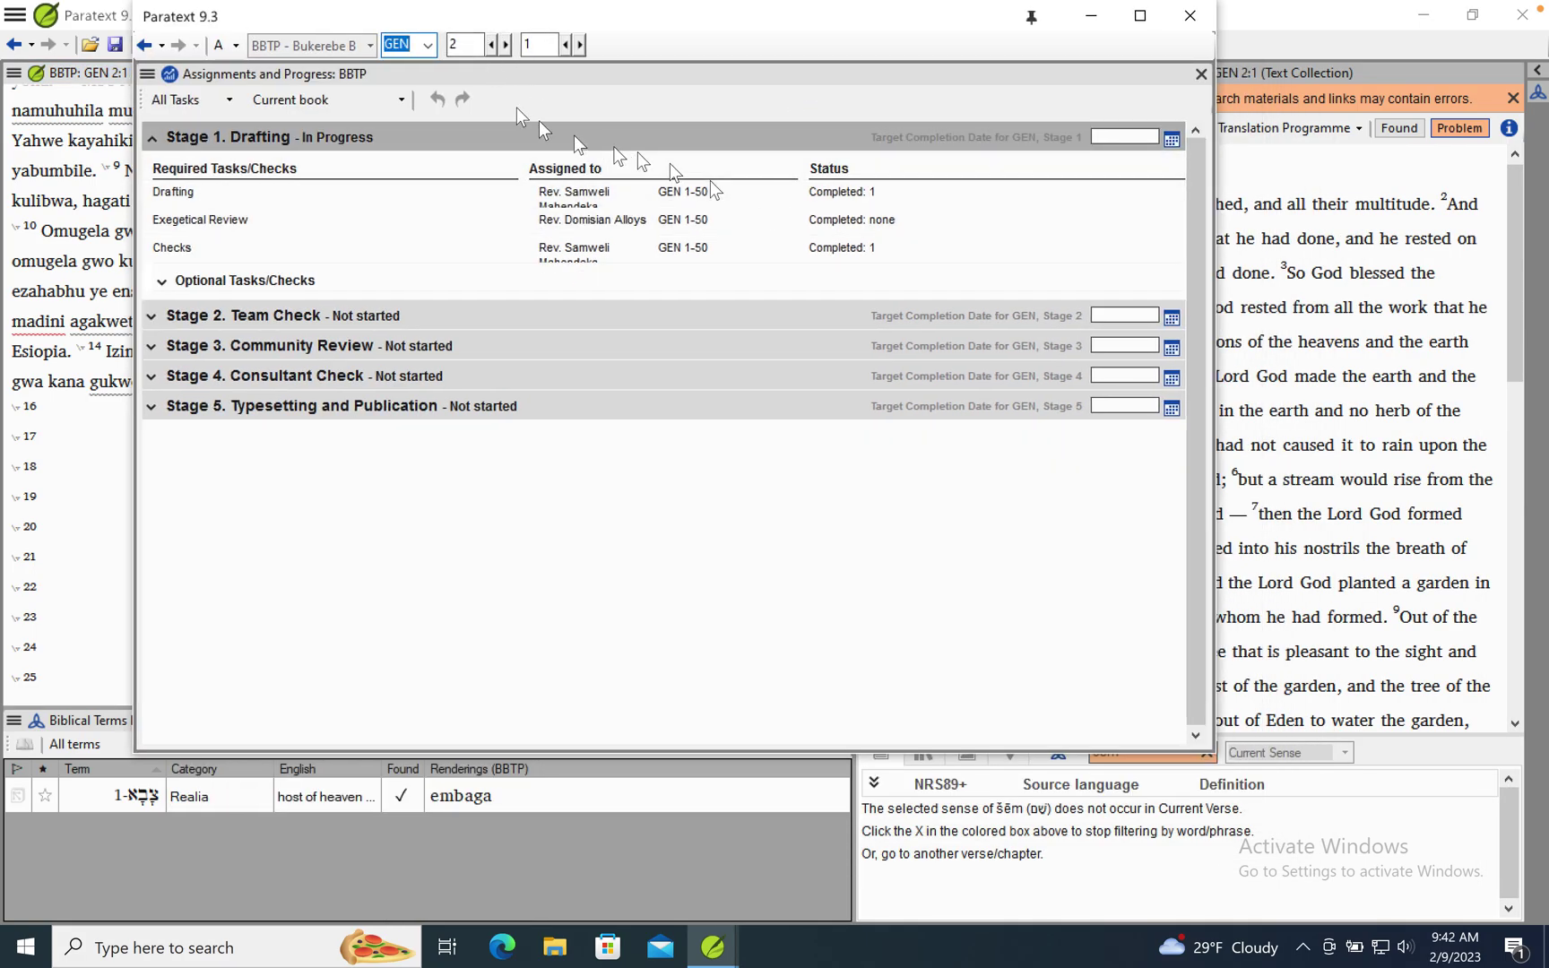
left_click(316, 104)
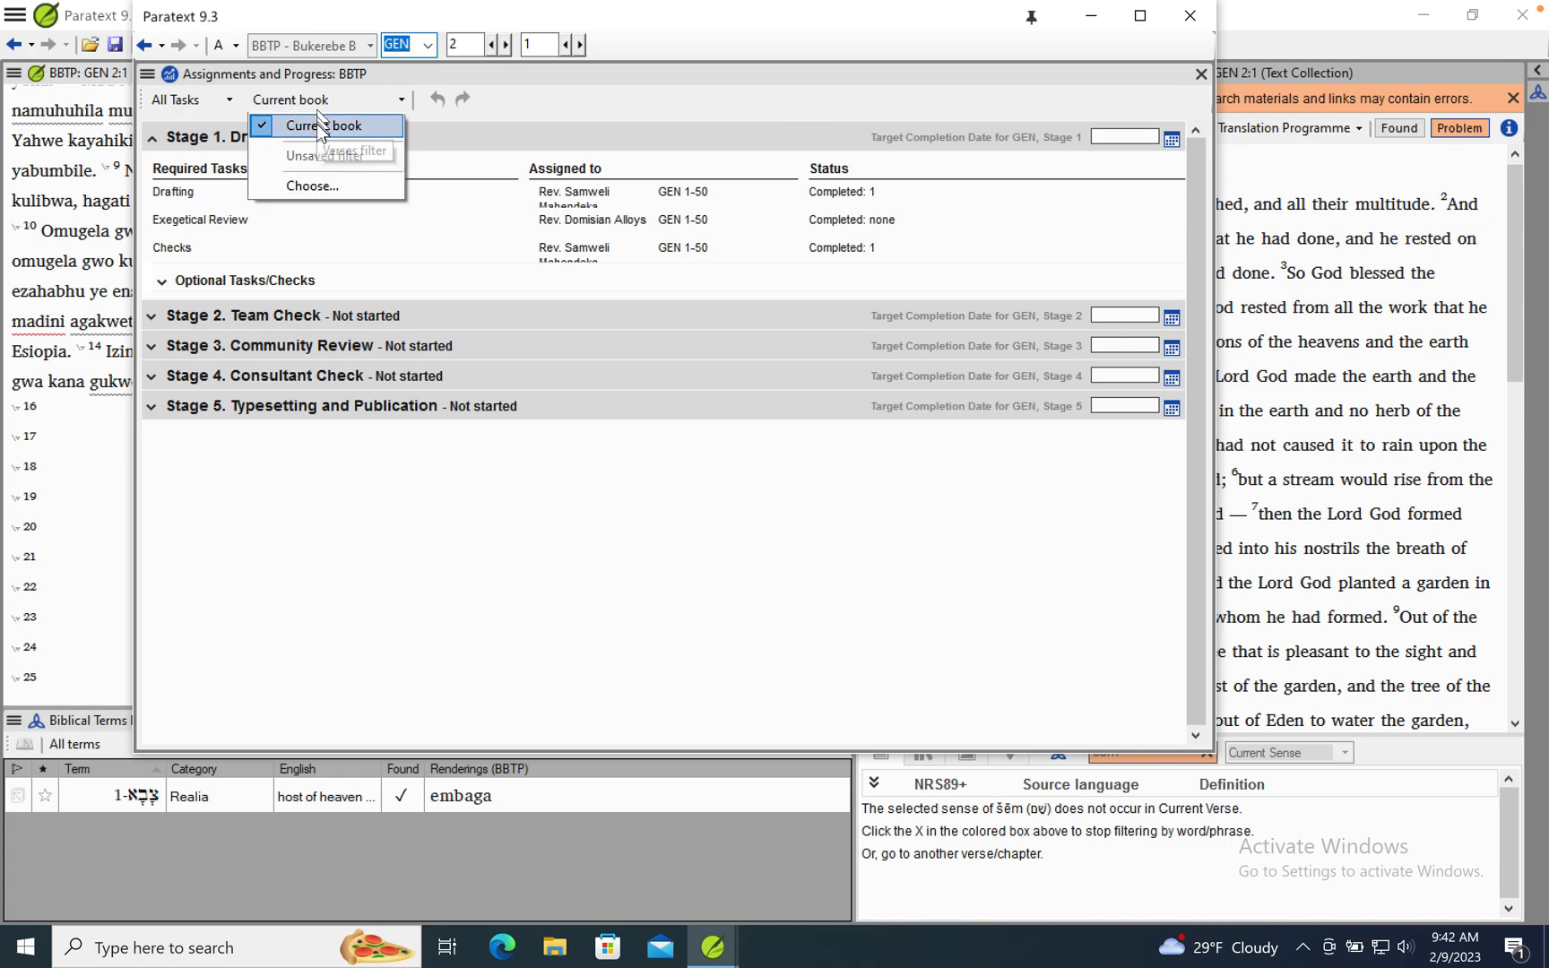
left_click(440, 48)
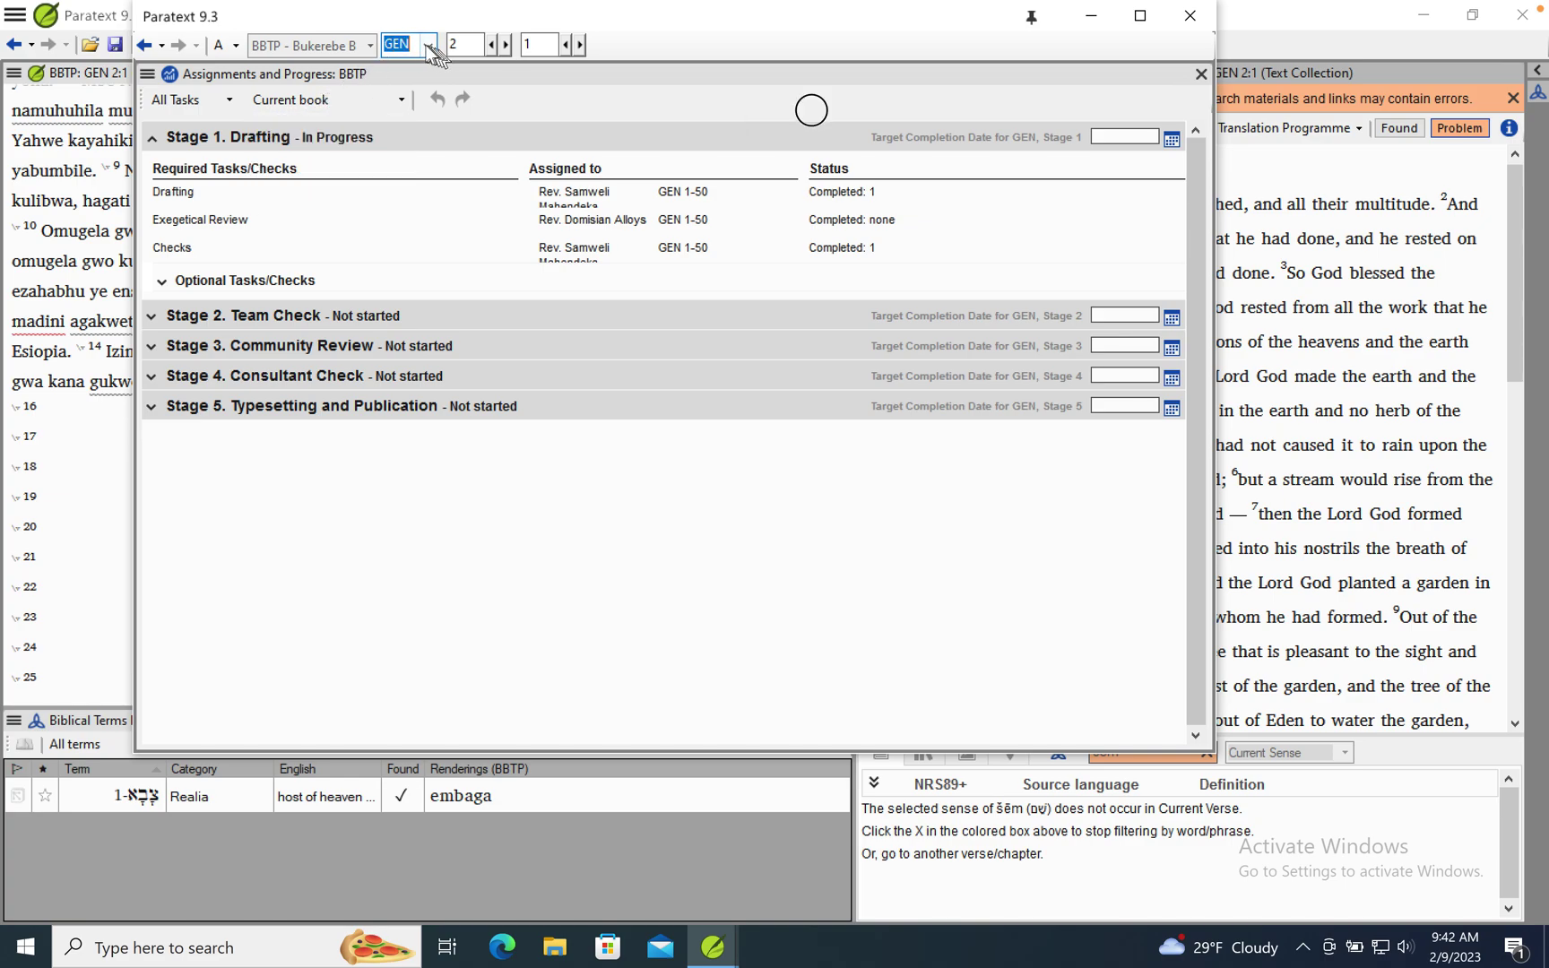
left_click(428, 45)
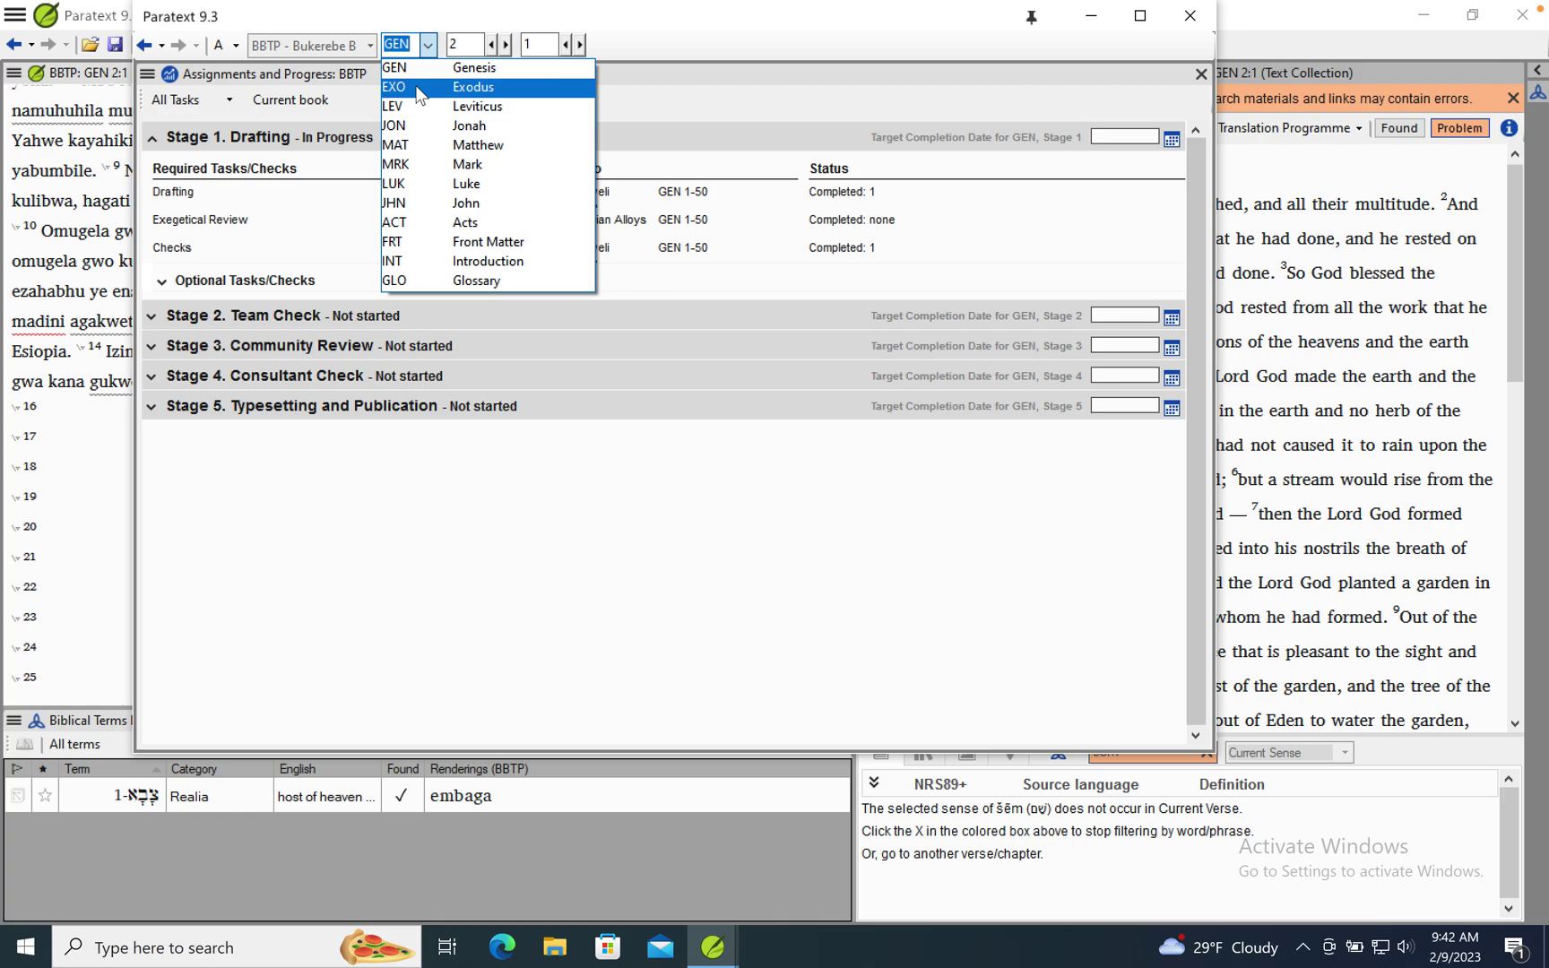
left_click(420, 88)
left_click_drag(444, 81, 439, 148)
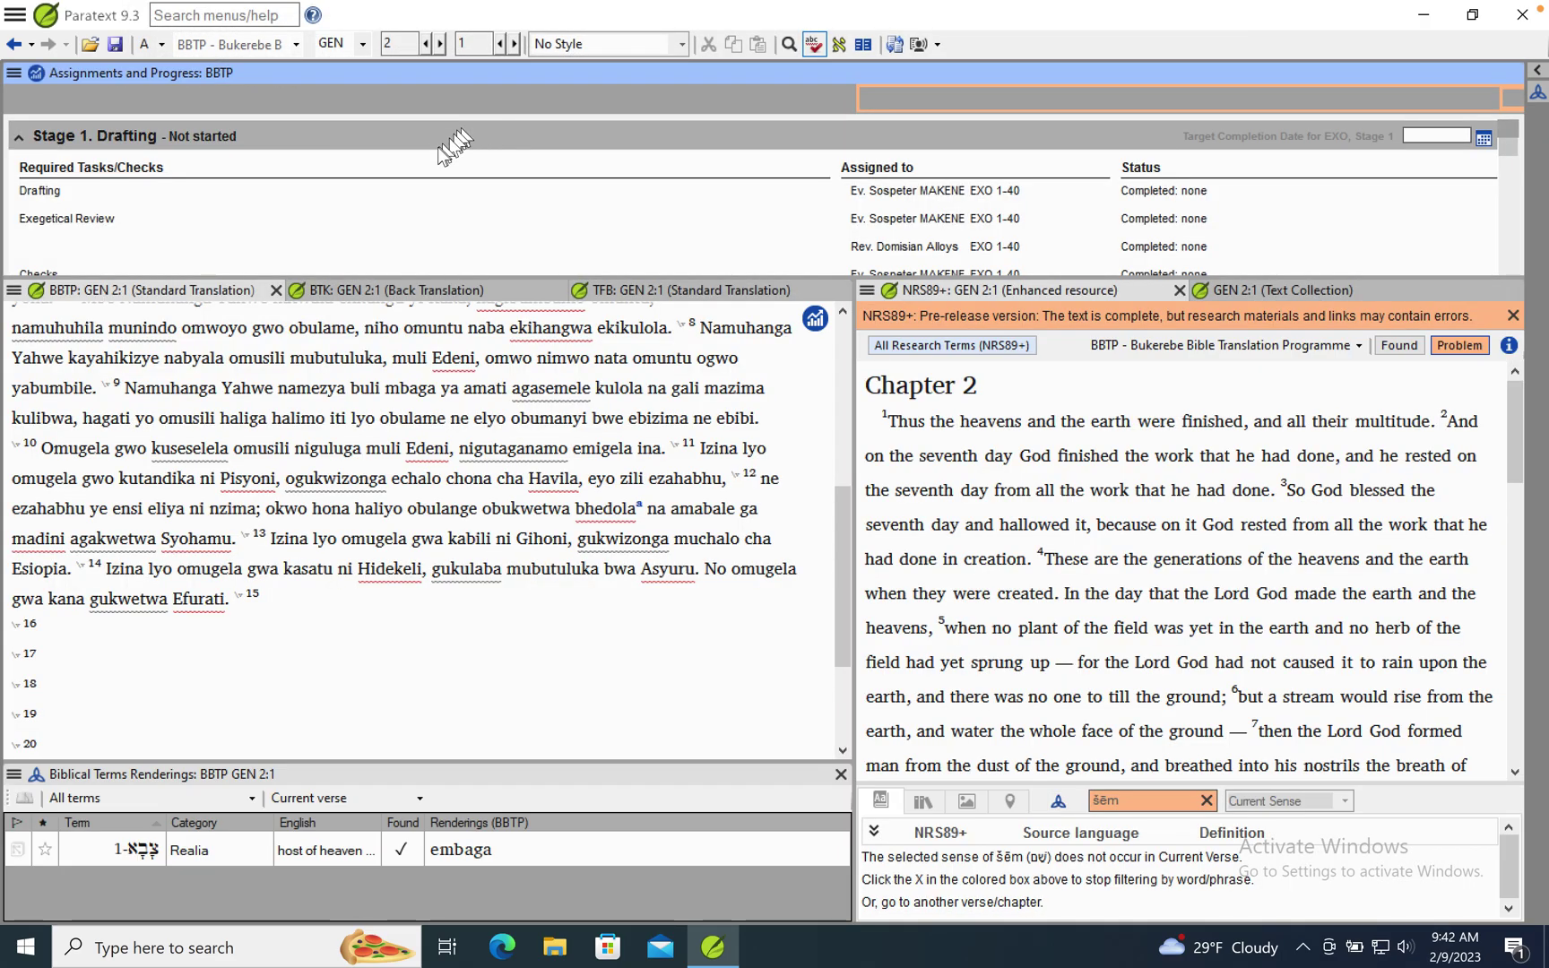
left_click_drag(466, 80, 527, 251)
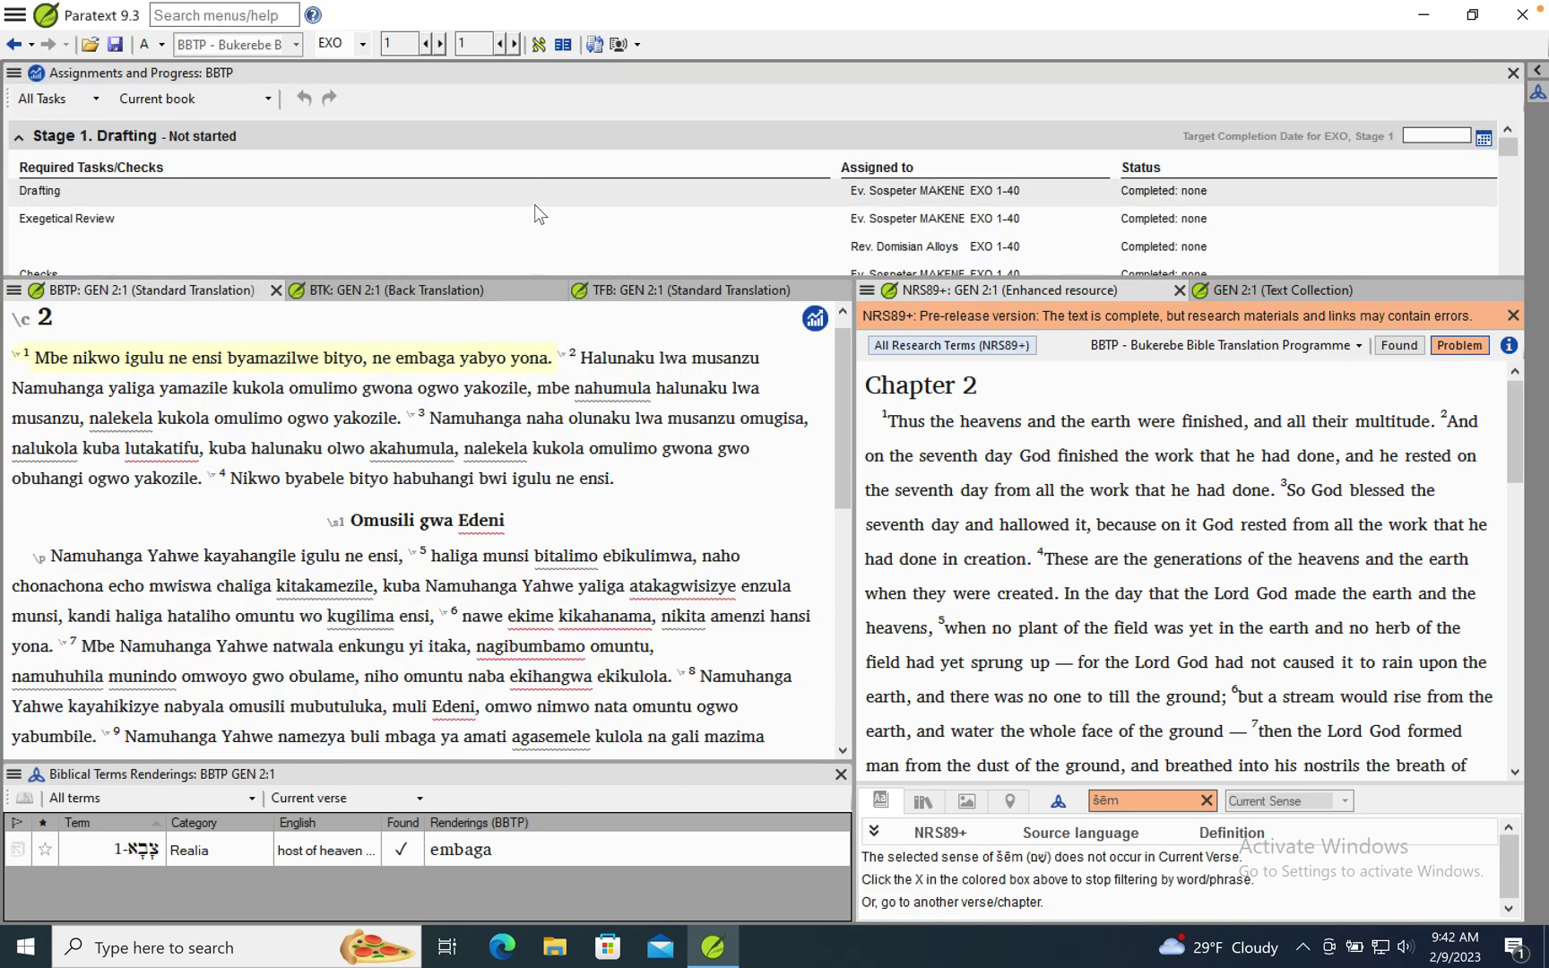
right_click(497, 71)
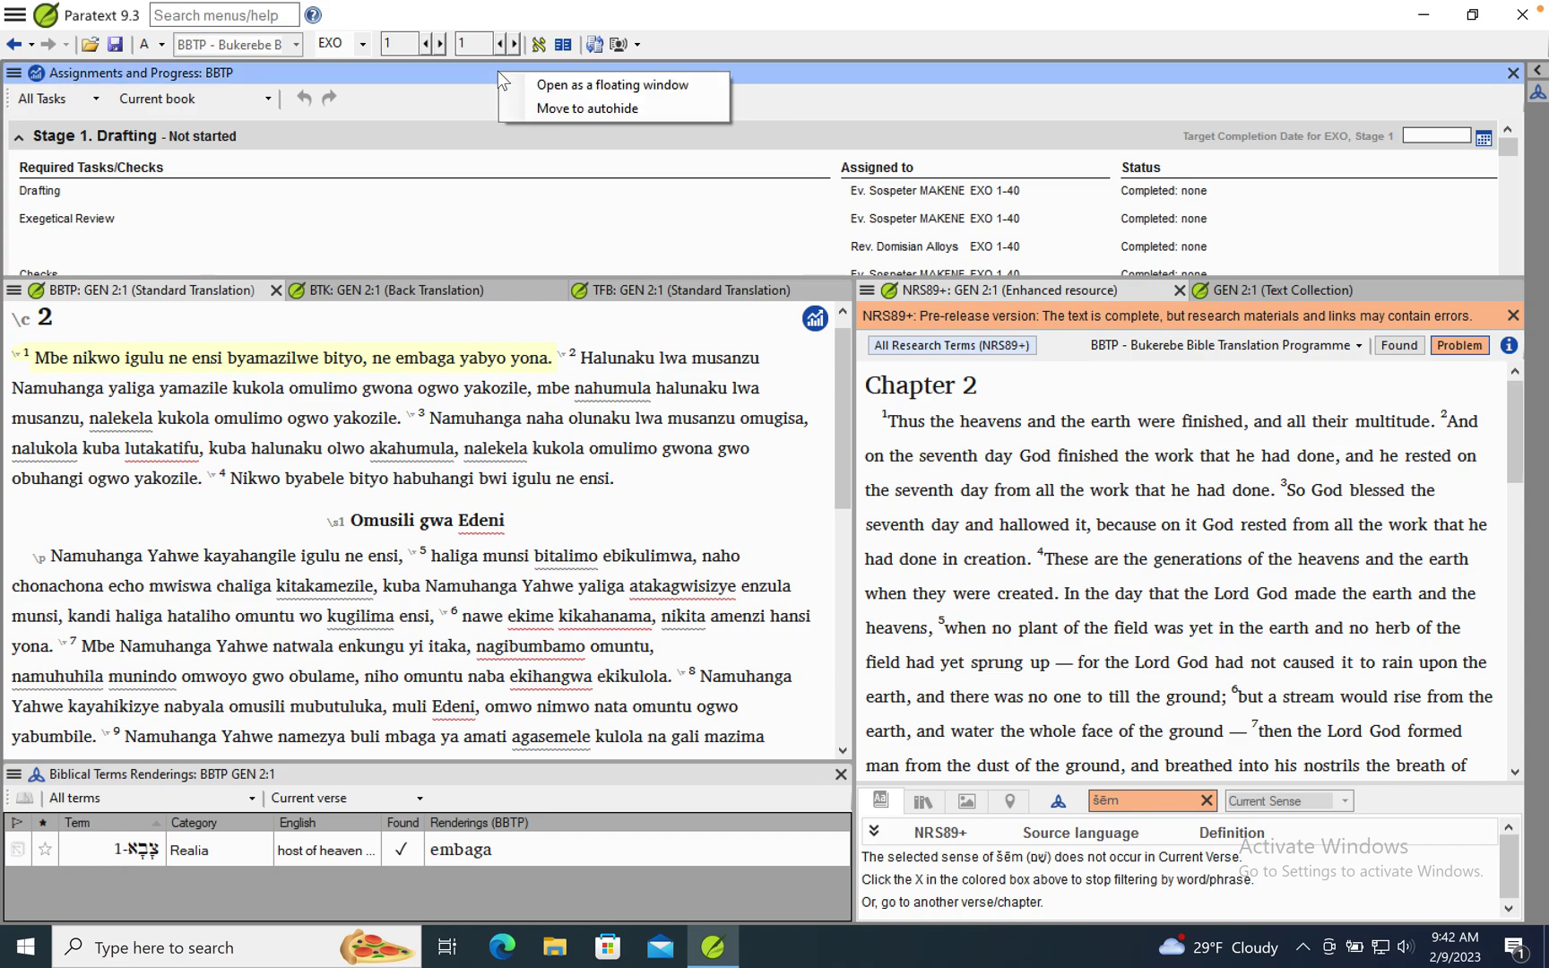
left_click(577, 84)
left_click(641, 581)
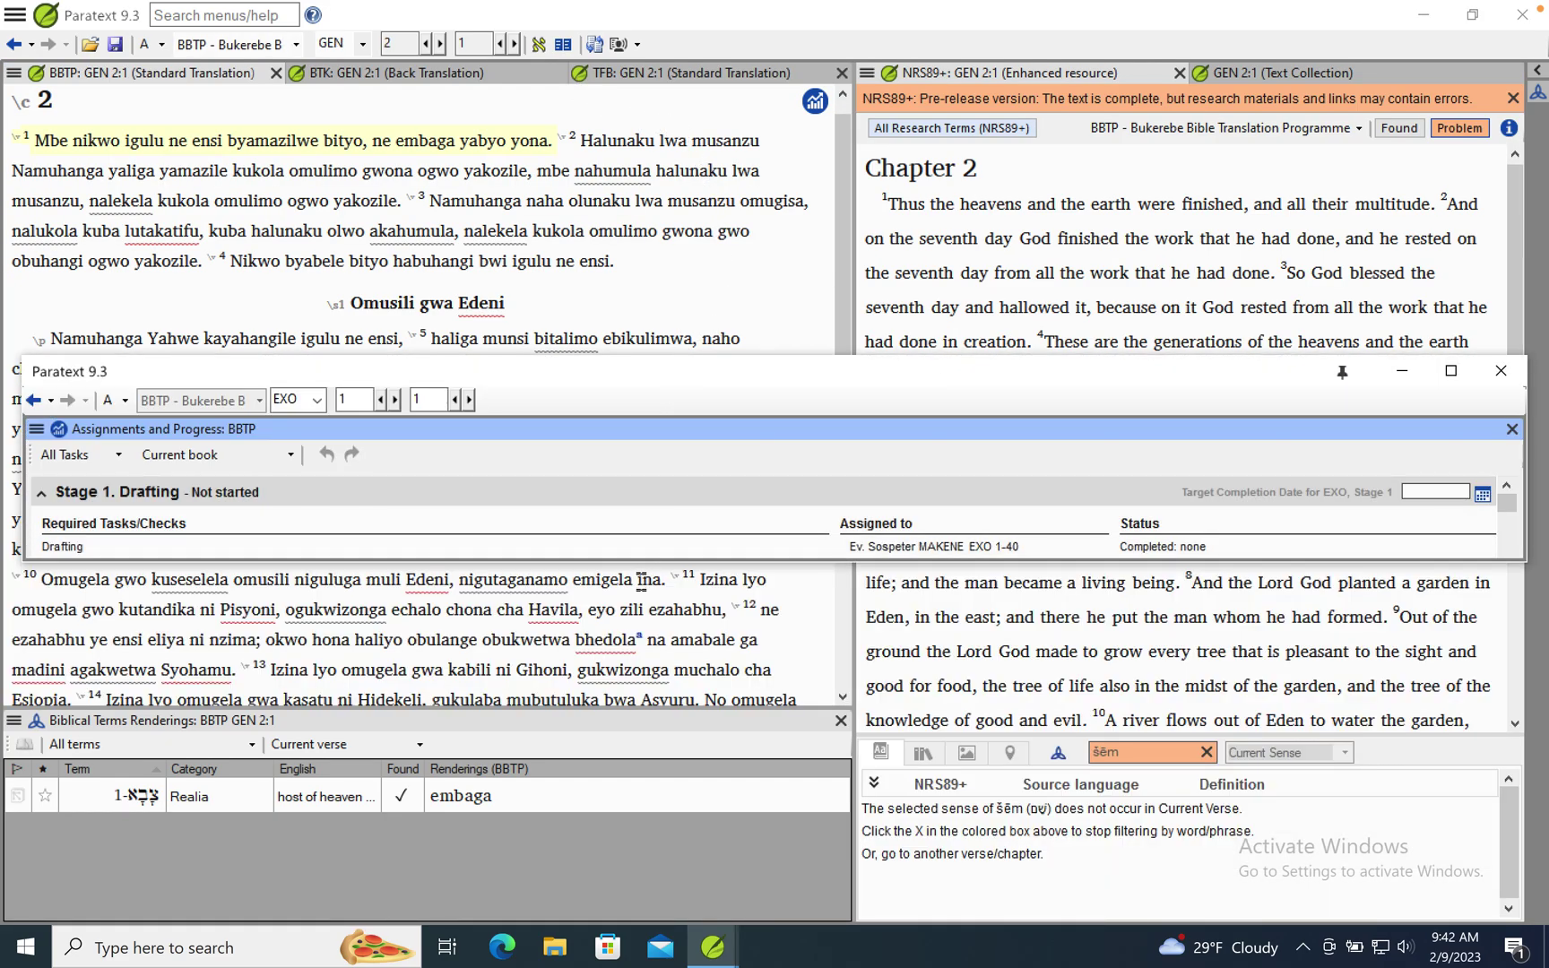
- Open Exodus in the main window and resize the floating progress window to check the Exodus 1 text beside it
left_click_drag(636, 560, 633, 885)
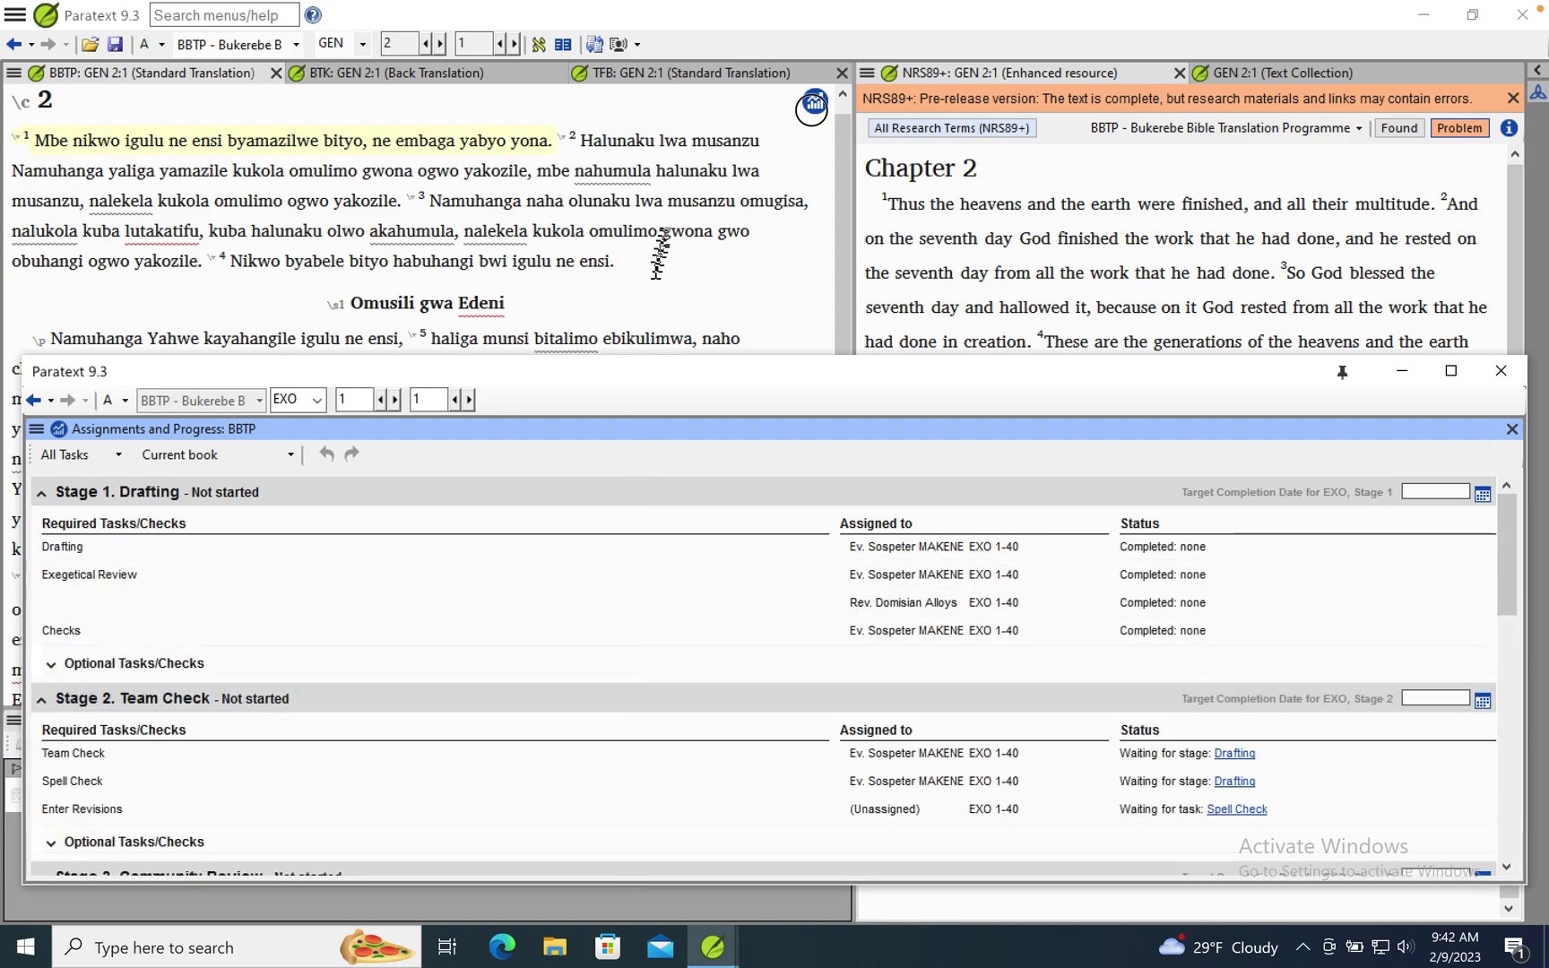
left_click_drag(618, 373, 641, 170)
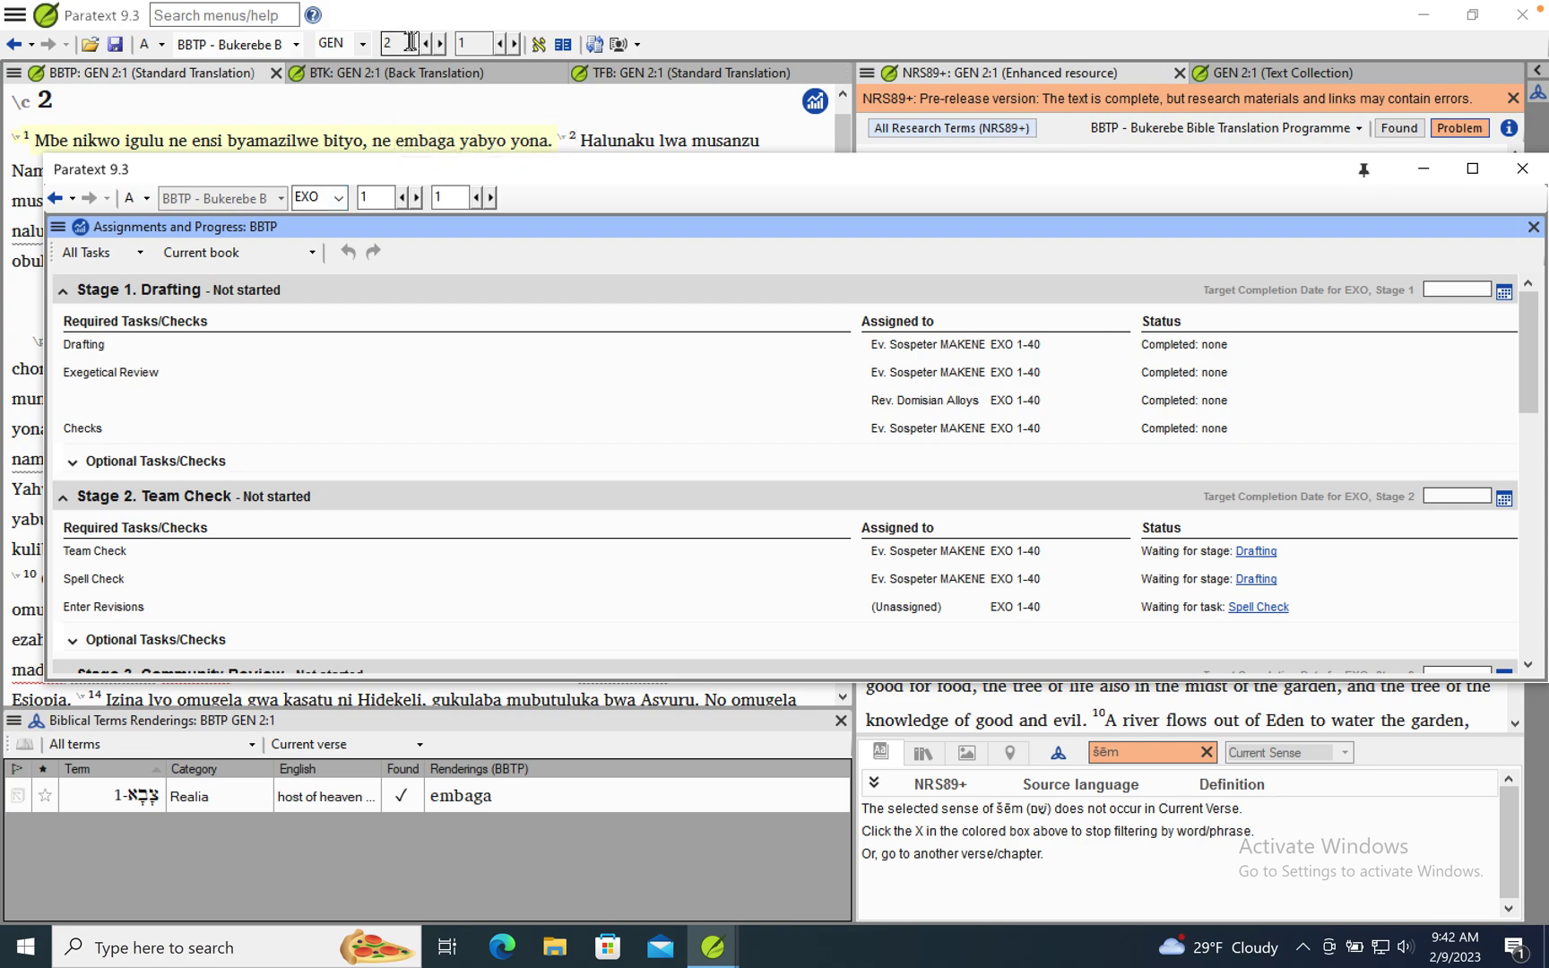
left_click(358, 47)
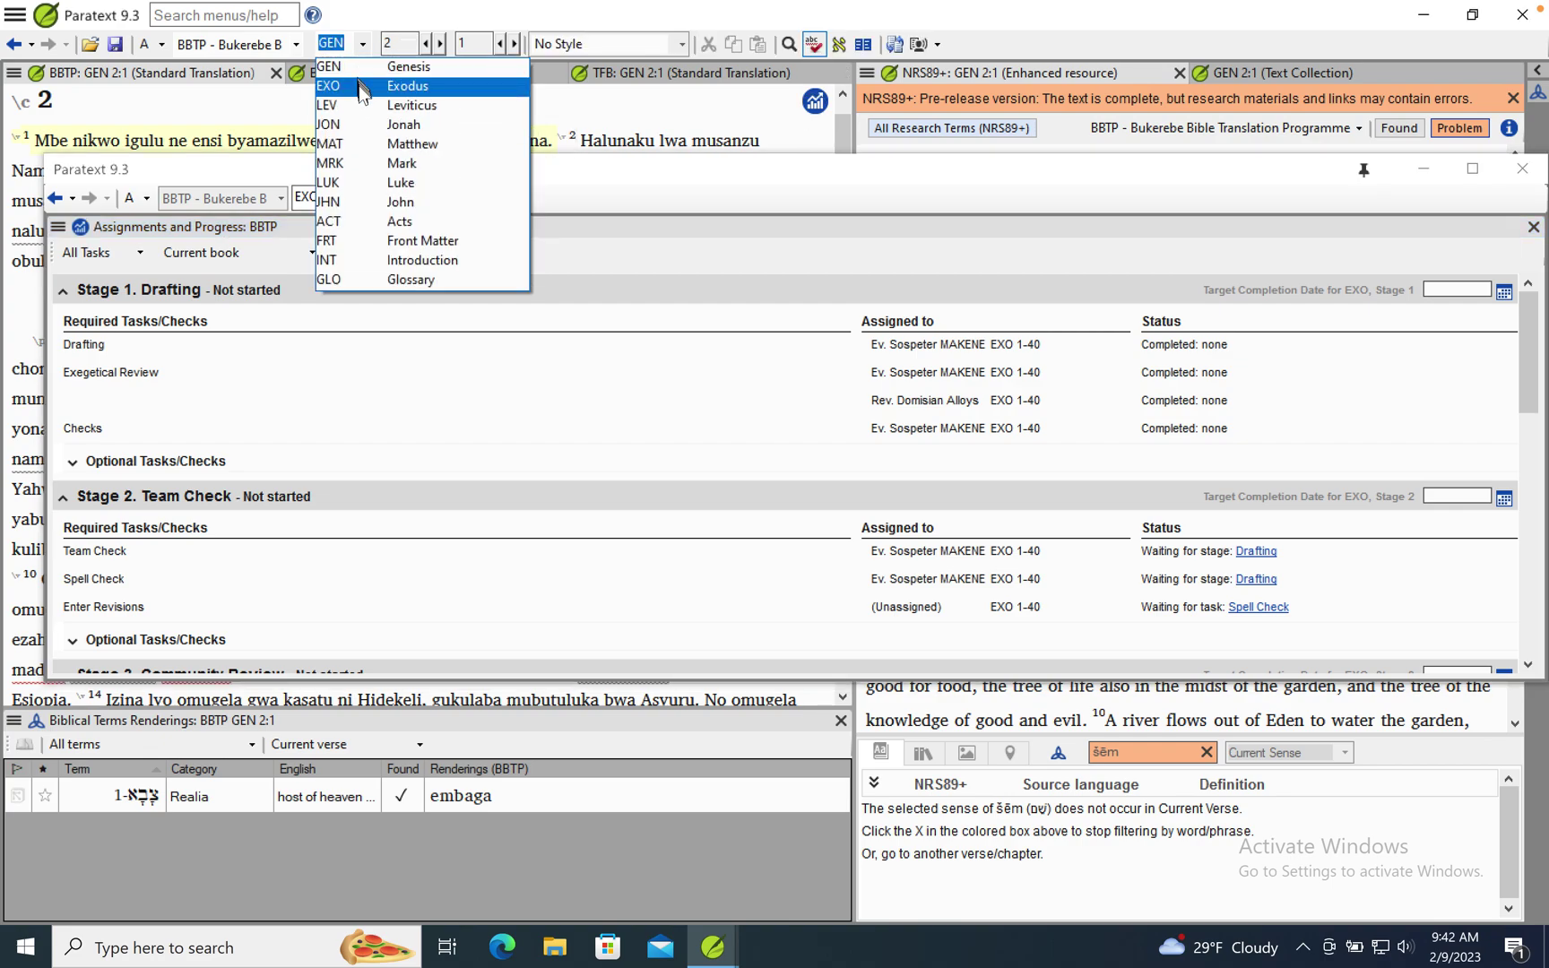
left_click(358, 86)
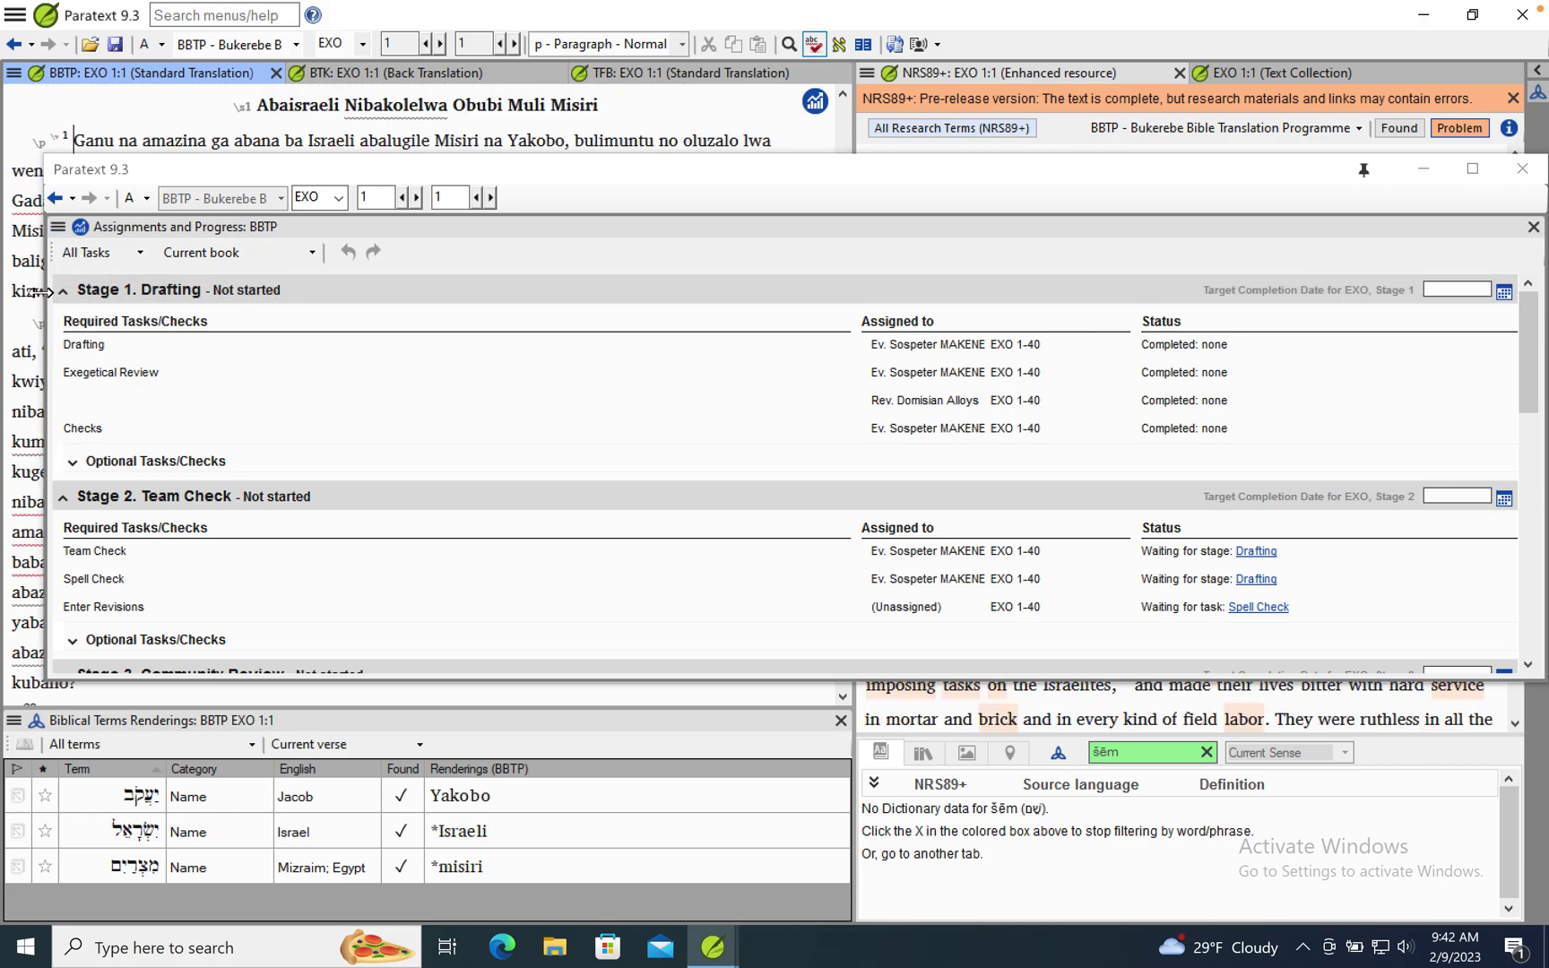
left_click_drag(41, 292, 413, 296)
scroll(283, 299, "down", 1)
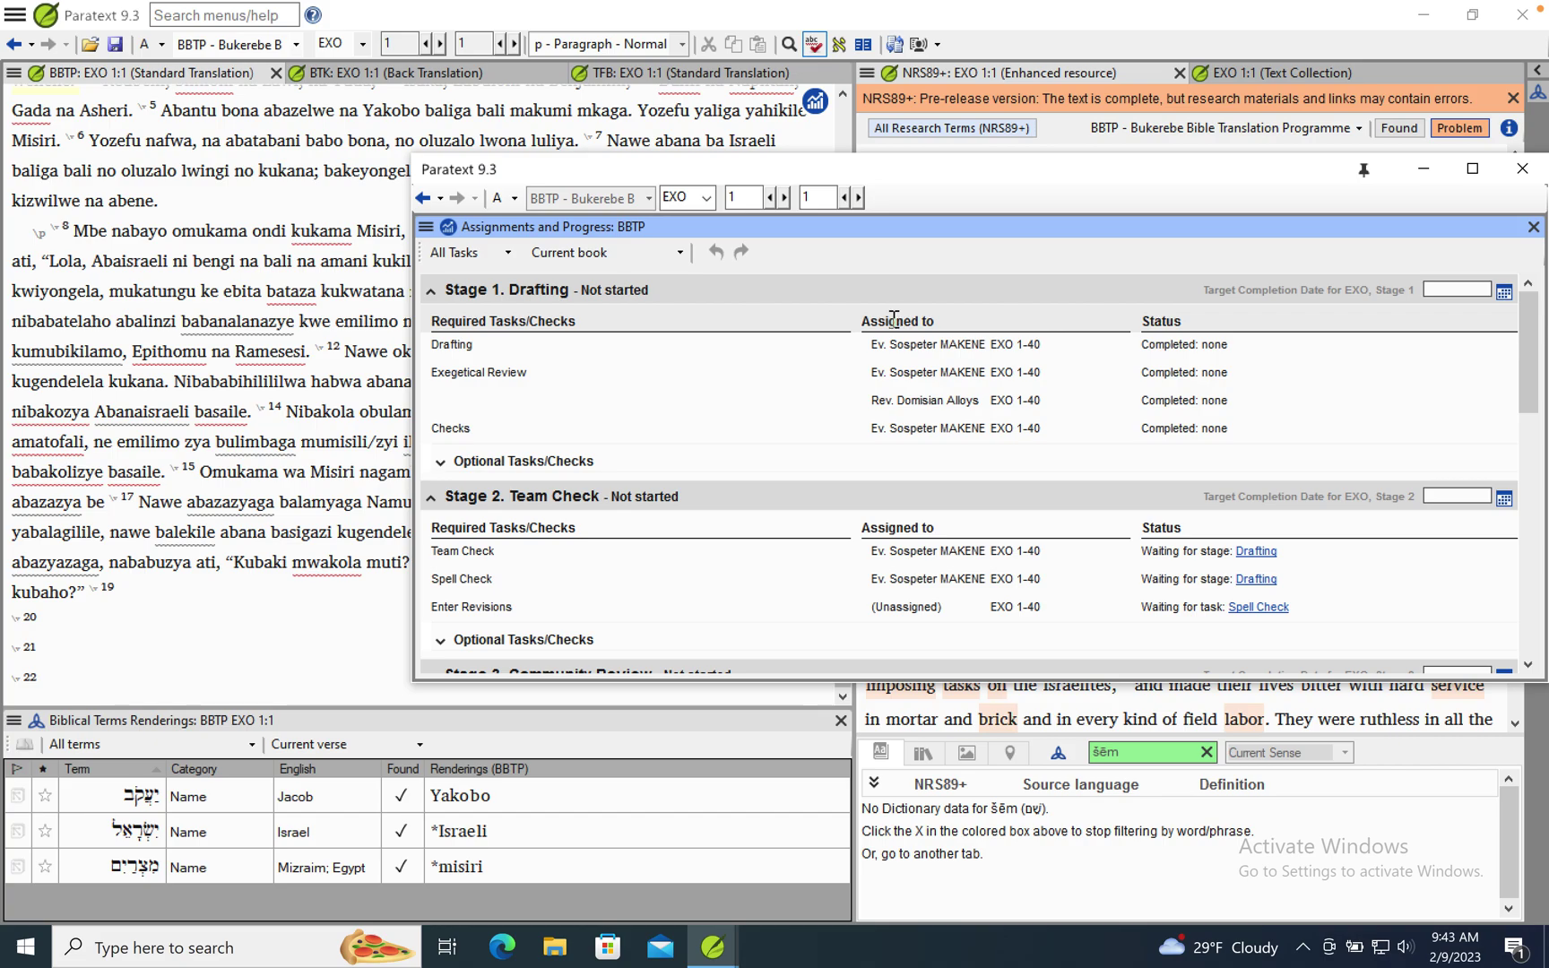
- Open Leviticus to compare its translated text with its task progress, going on to chapter 3
left_click(362, 47)
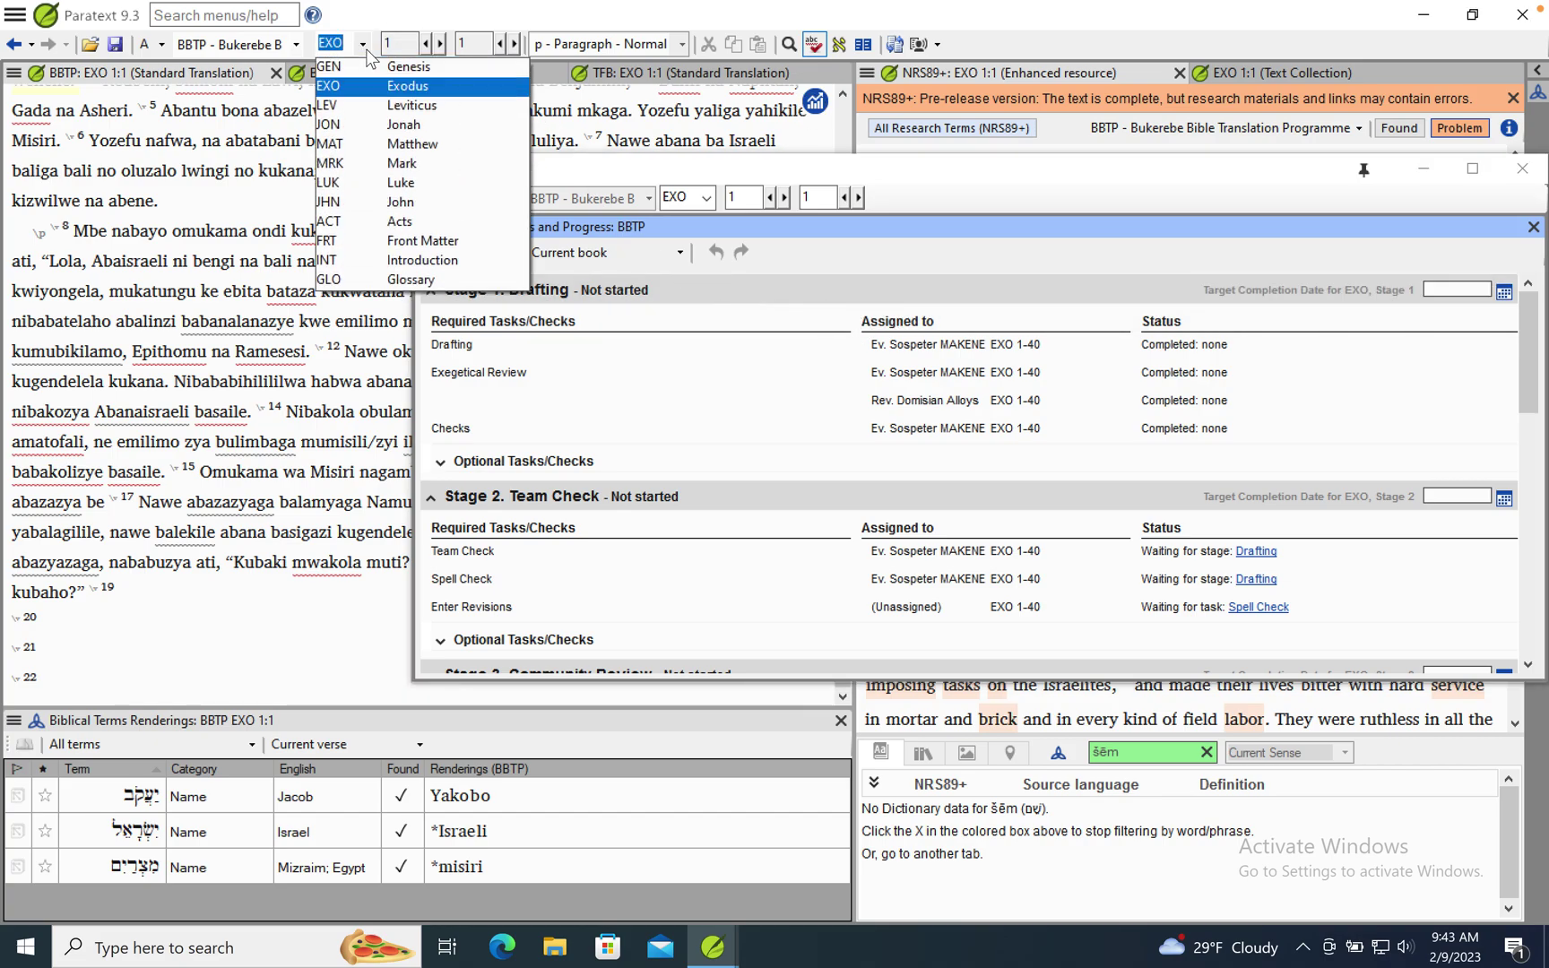
left_click(367, 106)
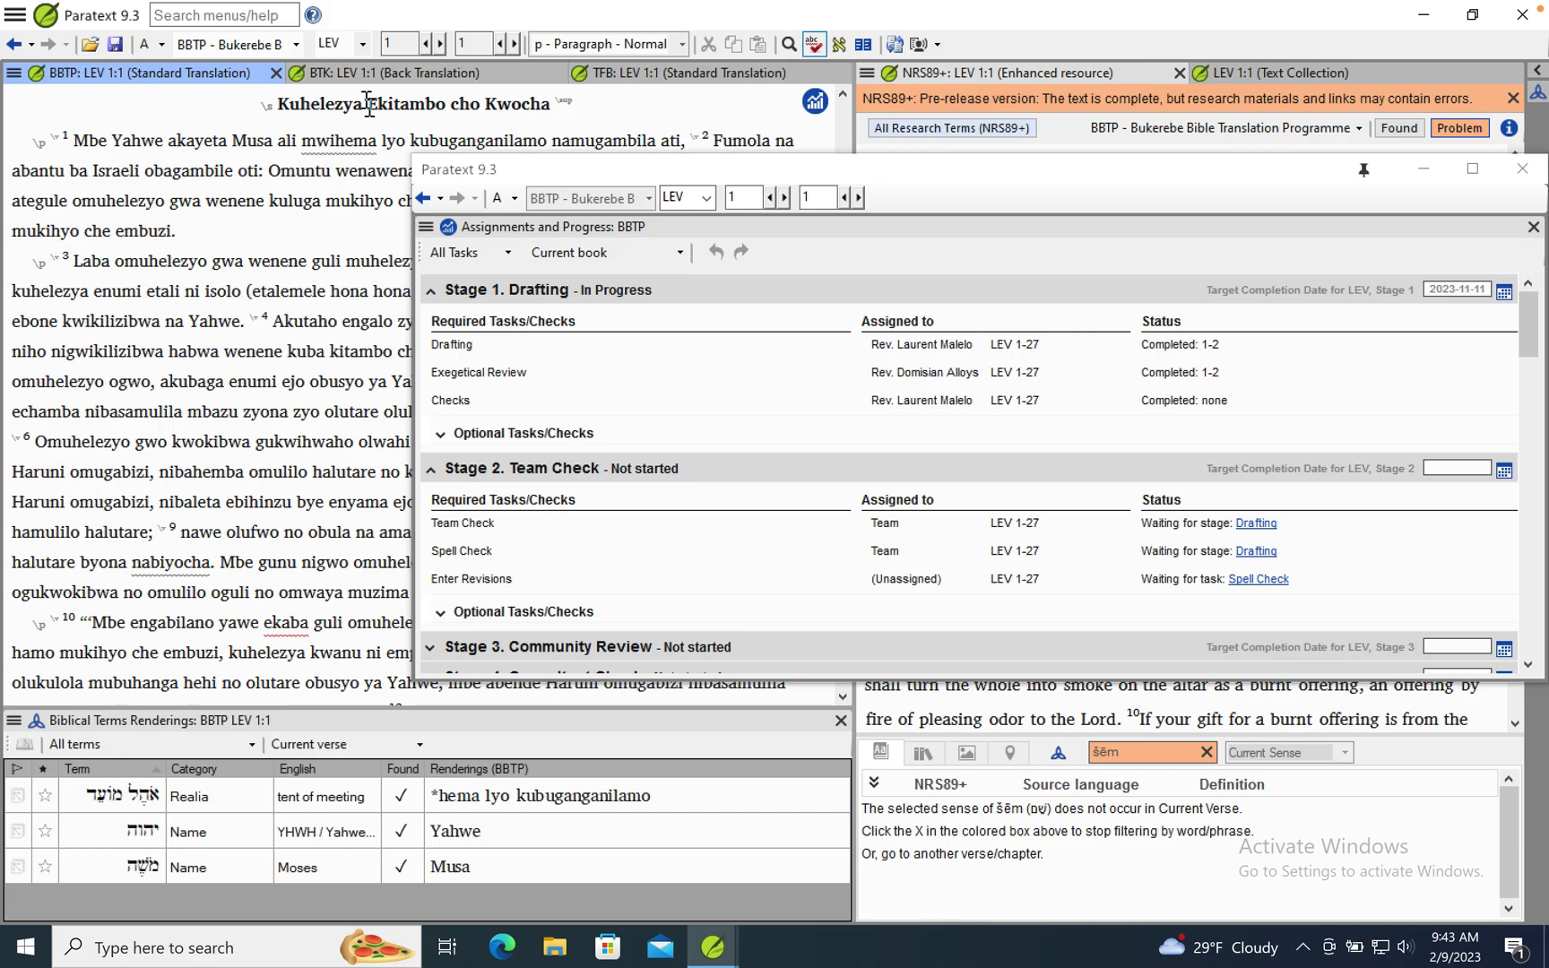
scroll(305, 161, "down", 4)
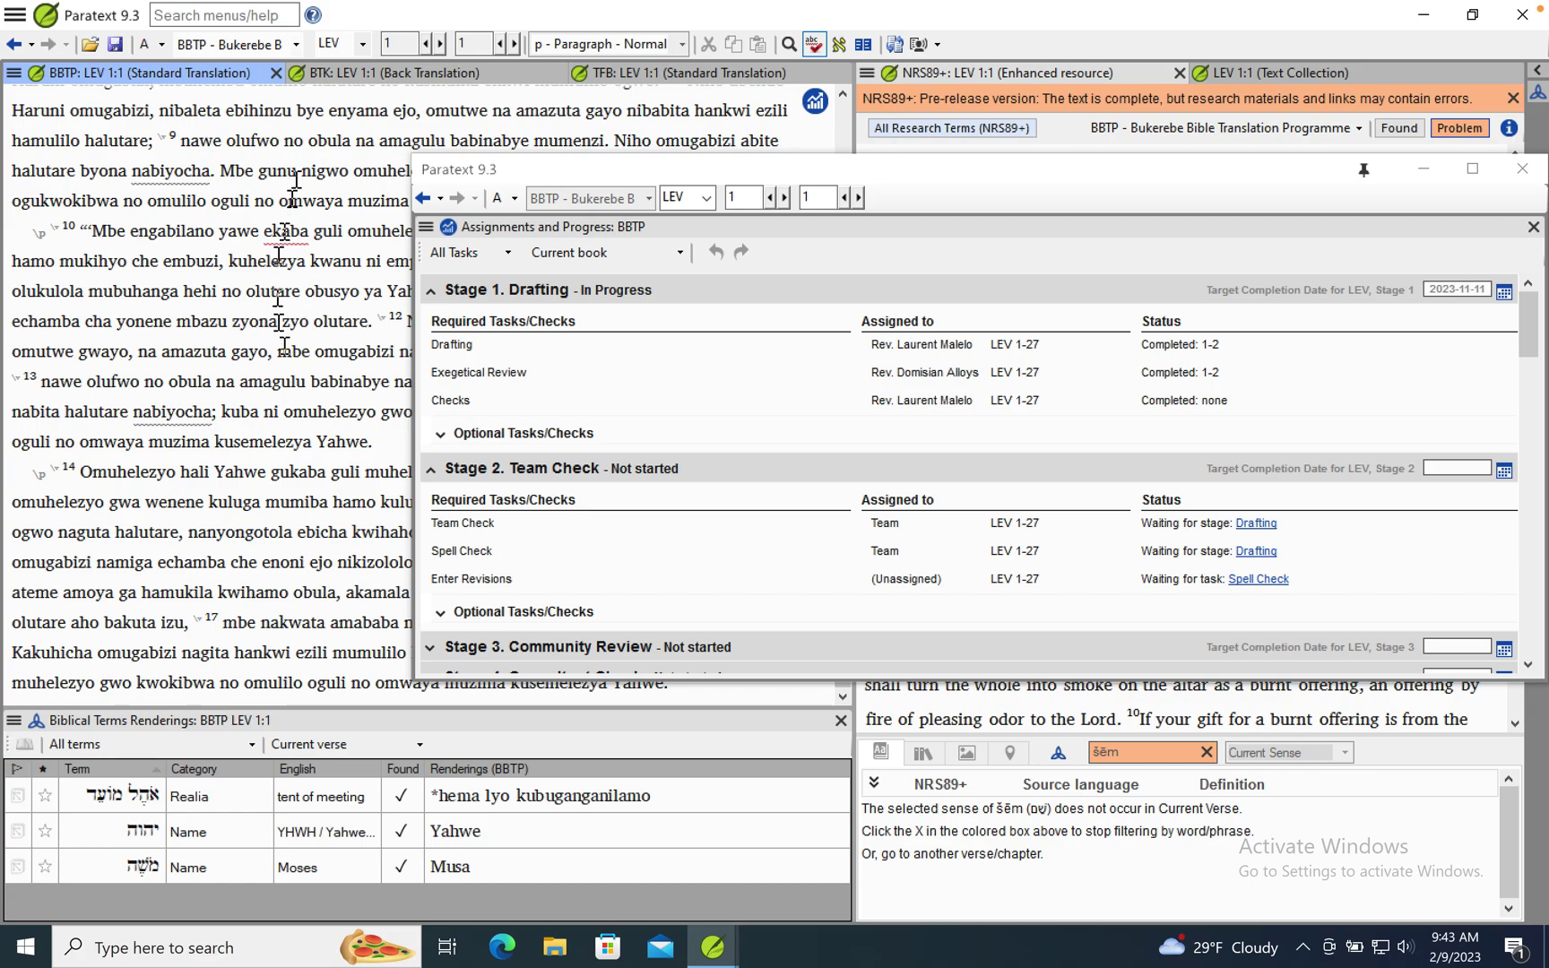
left_click(438, 45)
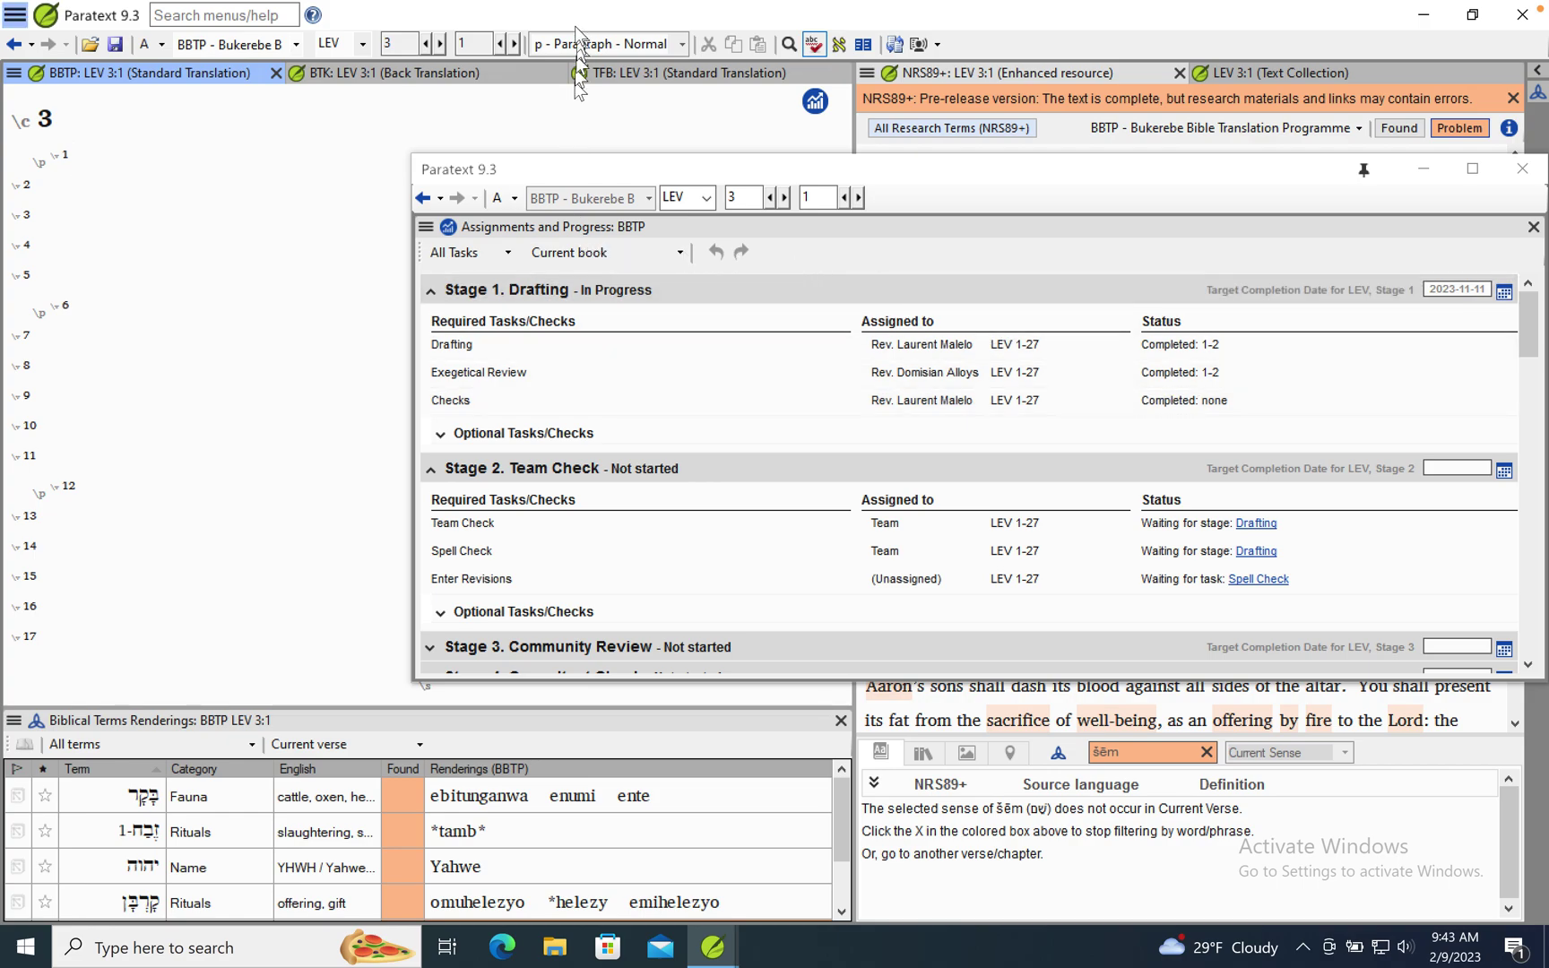
- Review the stage progress and task status of Jonah and Matthew
left_click(362, 44)
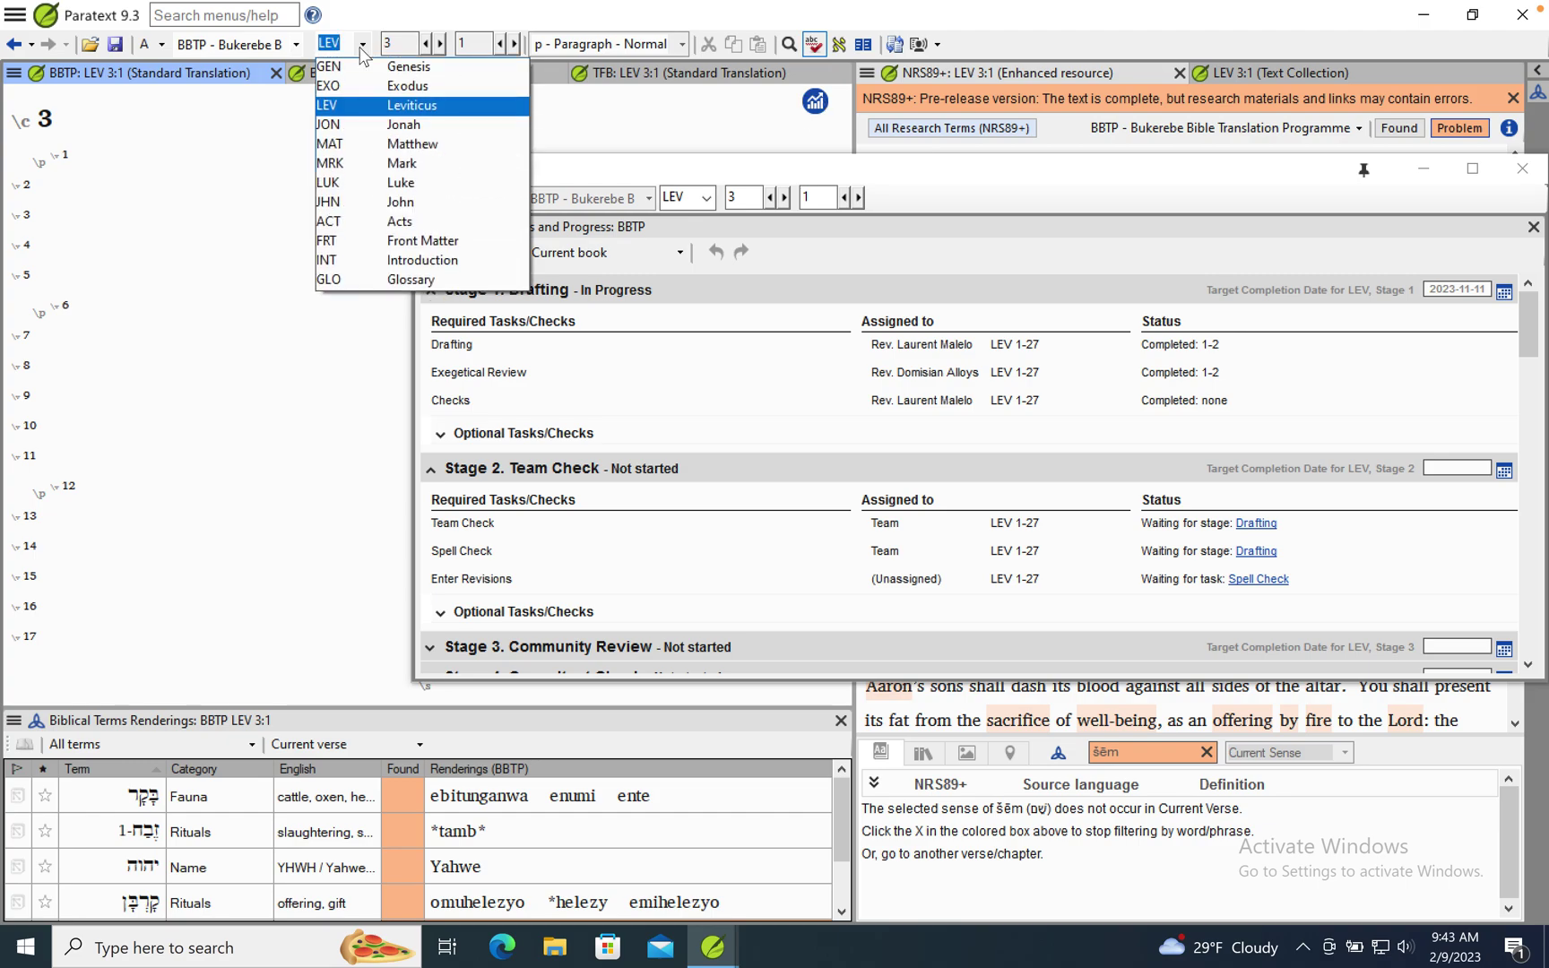
left_click(367, 131)
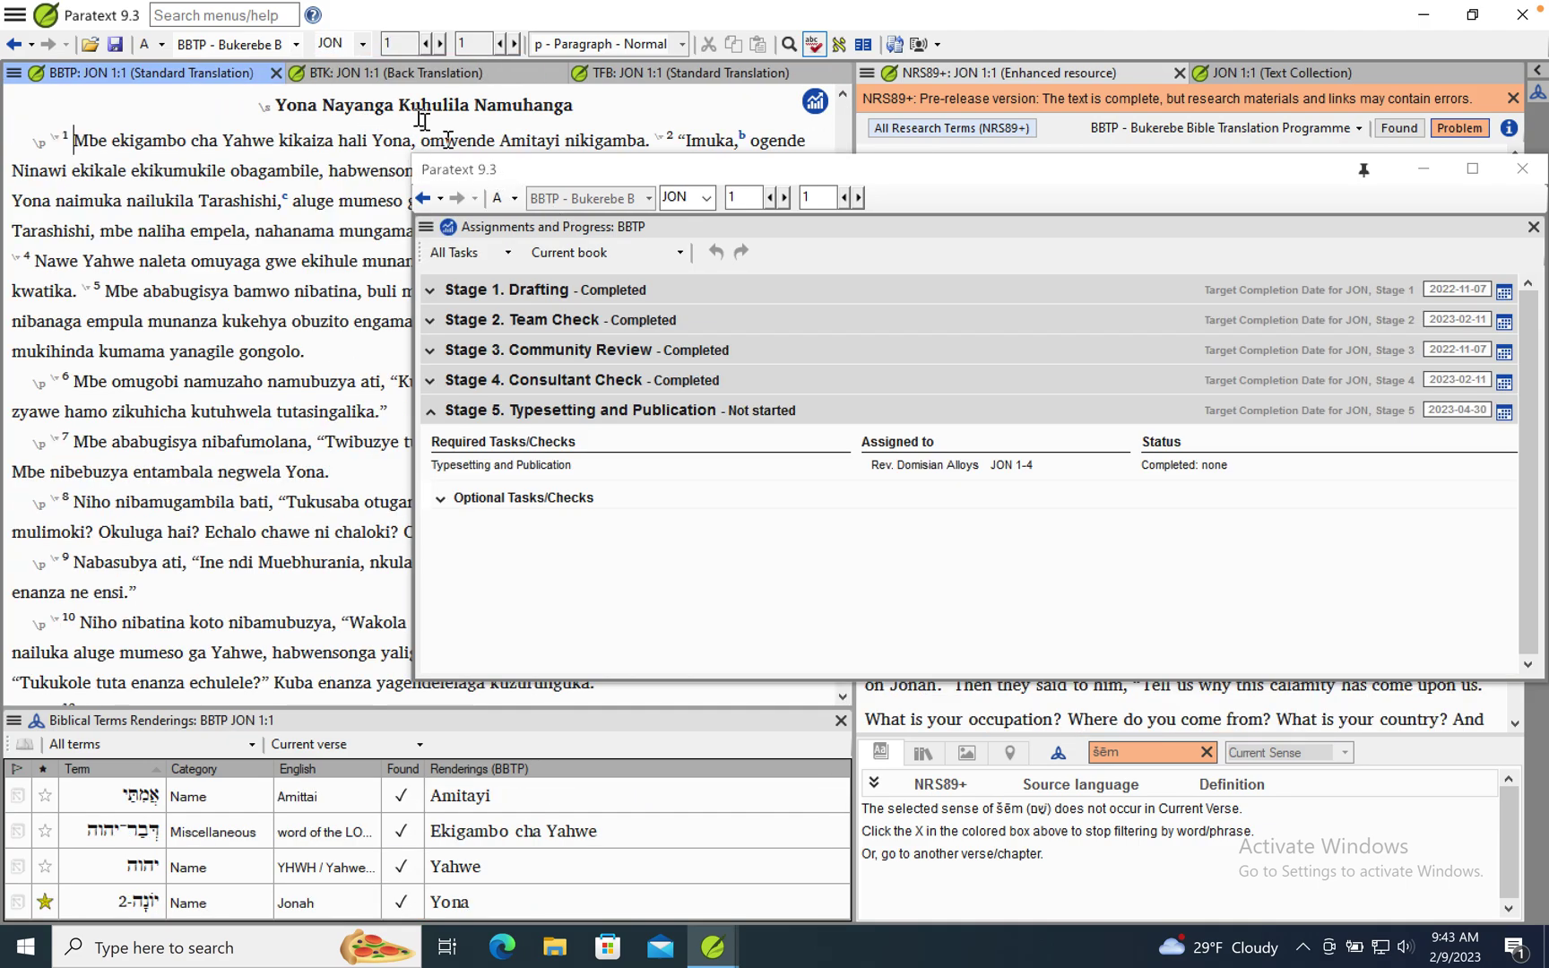
left_click(359, 50)
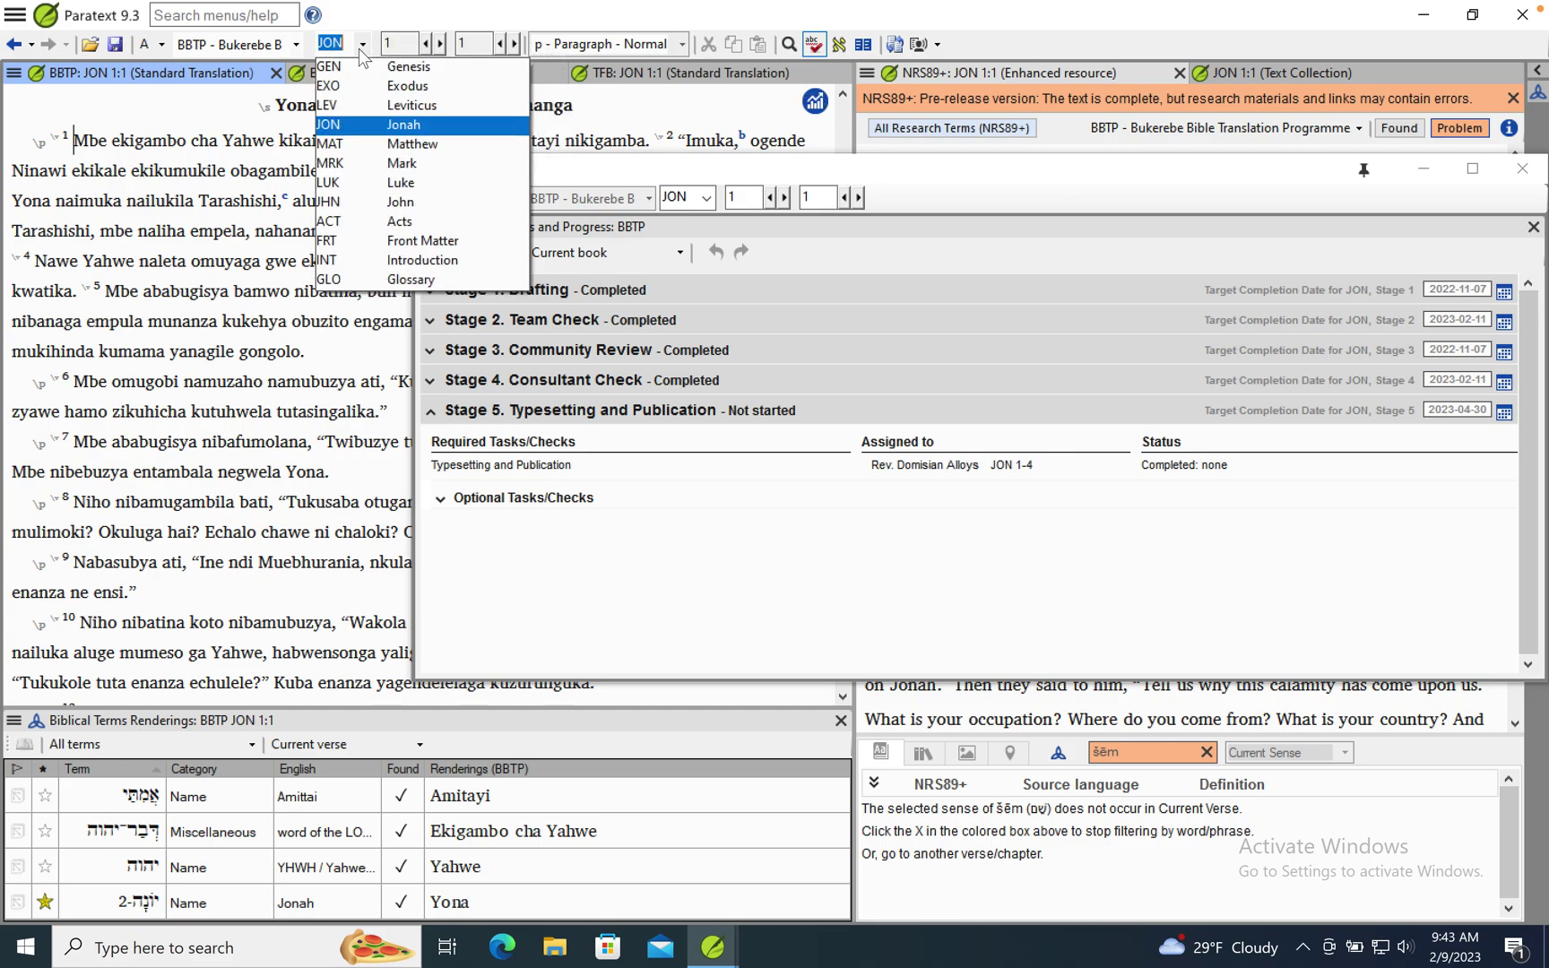
left_click(356, 141)
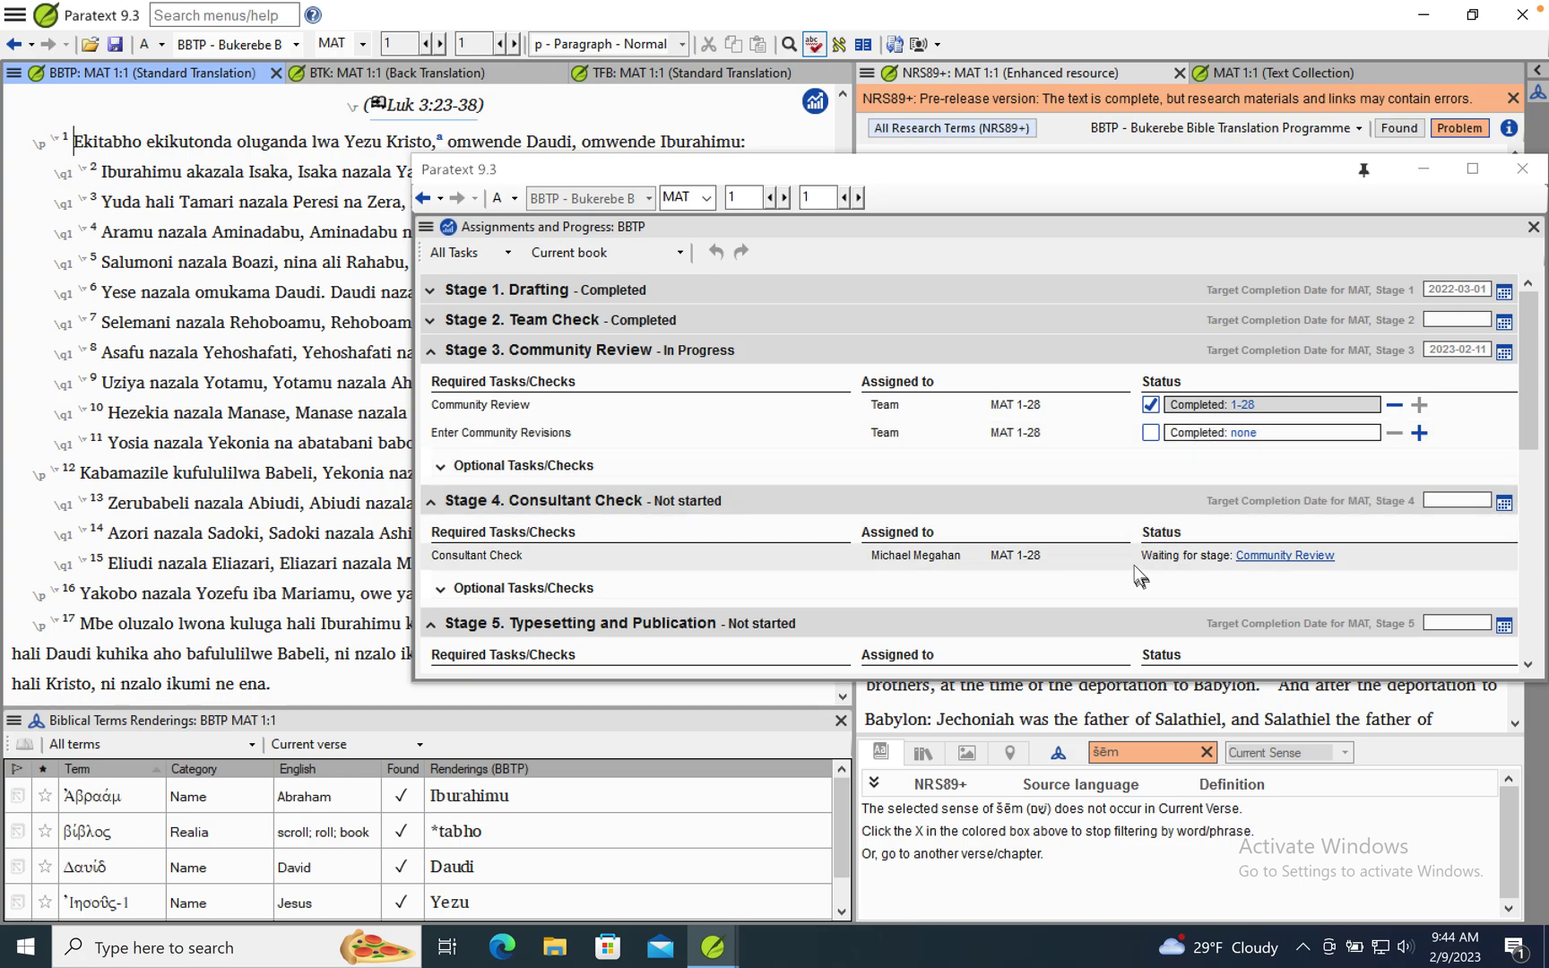
scroll(1103, 532, "down", 1)
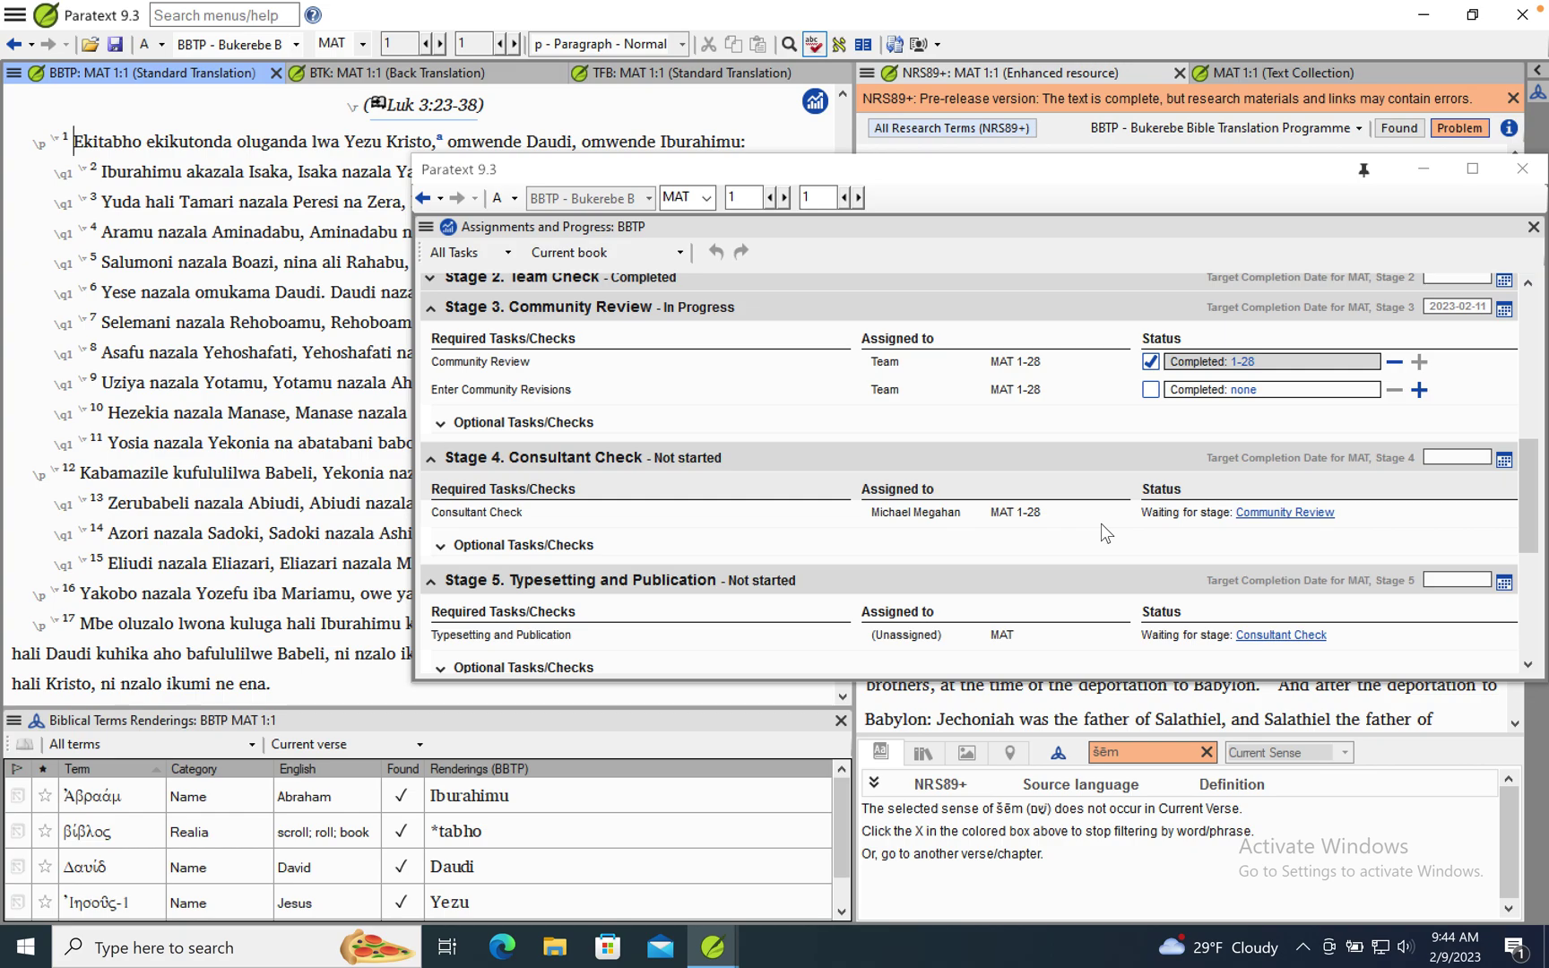
- Review the stage progress of Mark and Luke
left_click(362, 48)
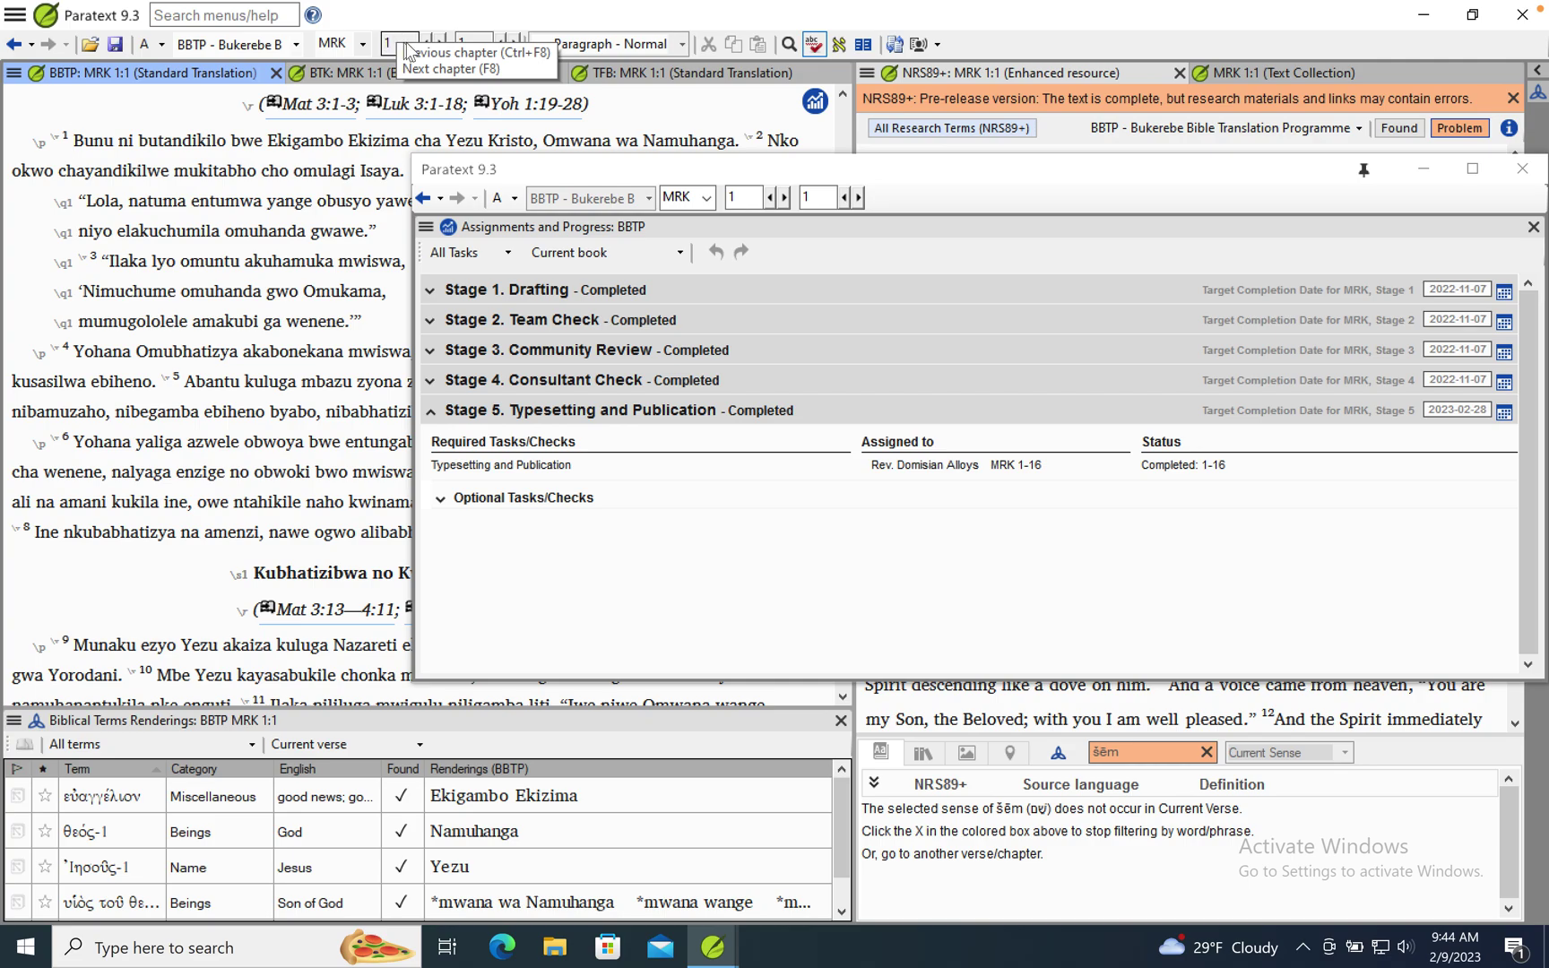
left_click(360, 44)
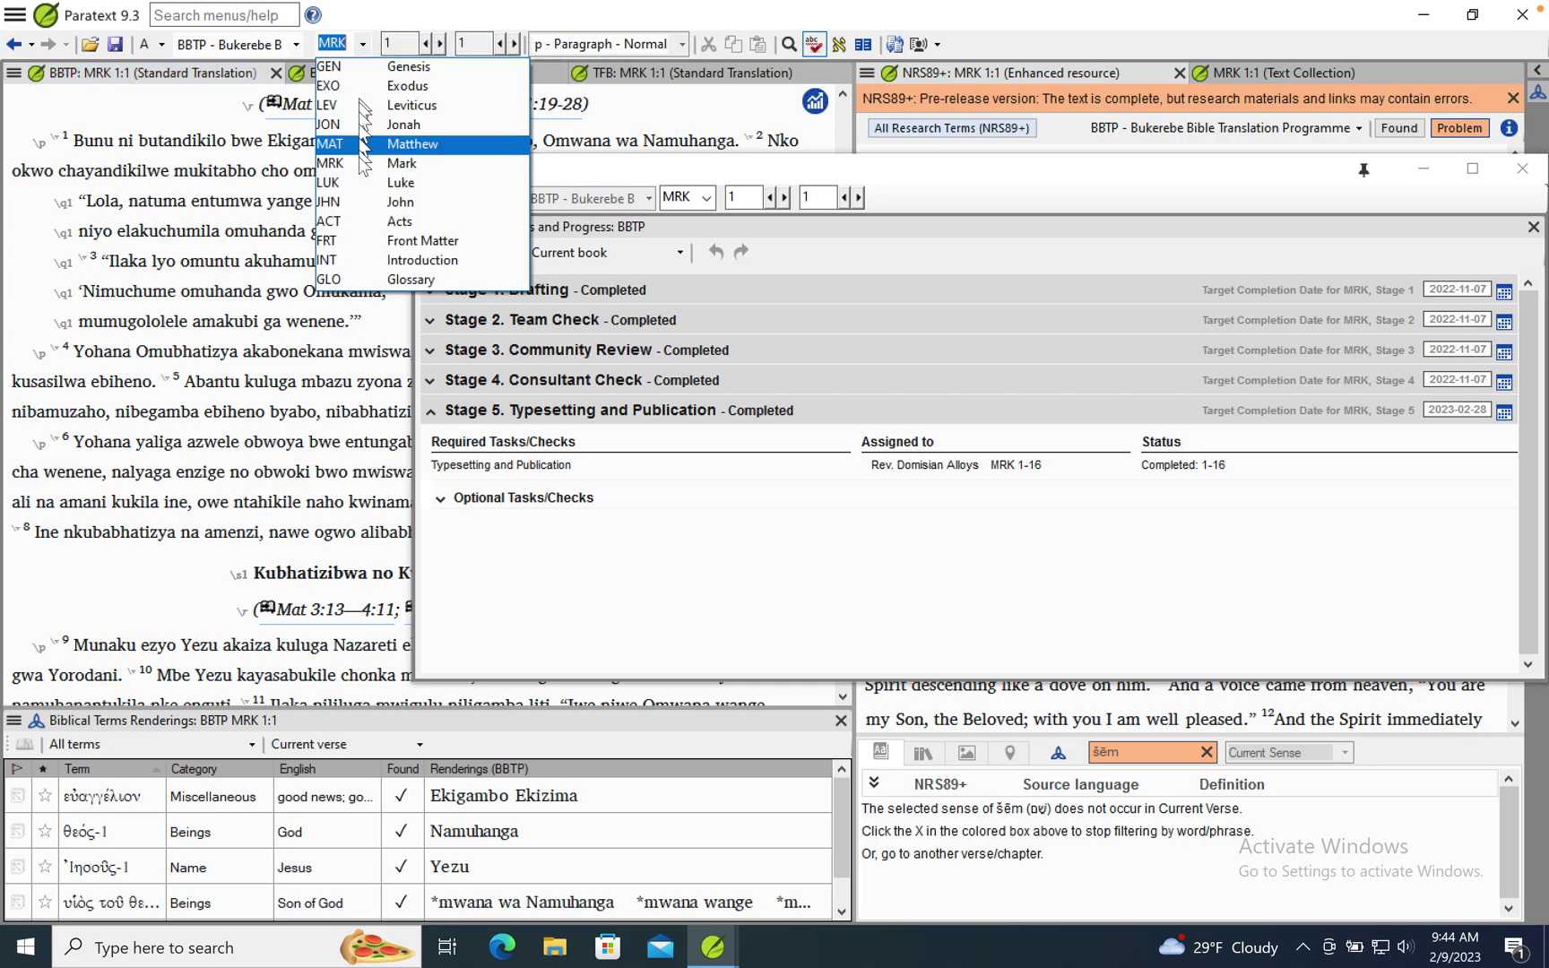
left_click(361, 180)
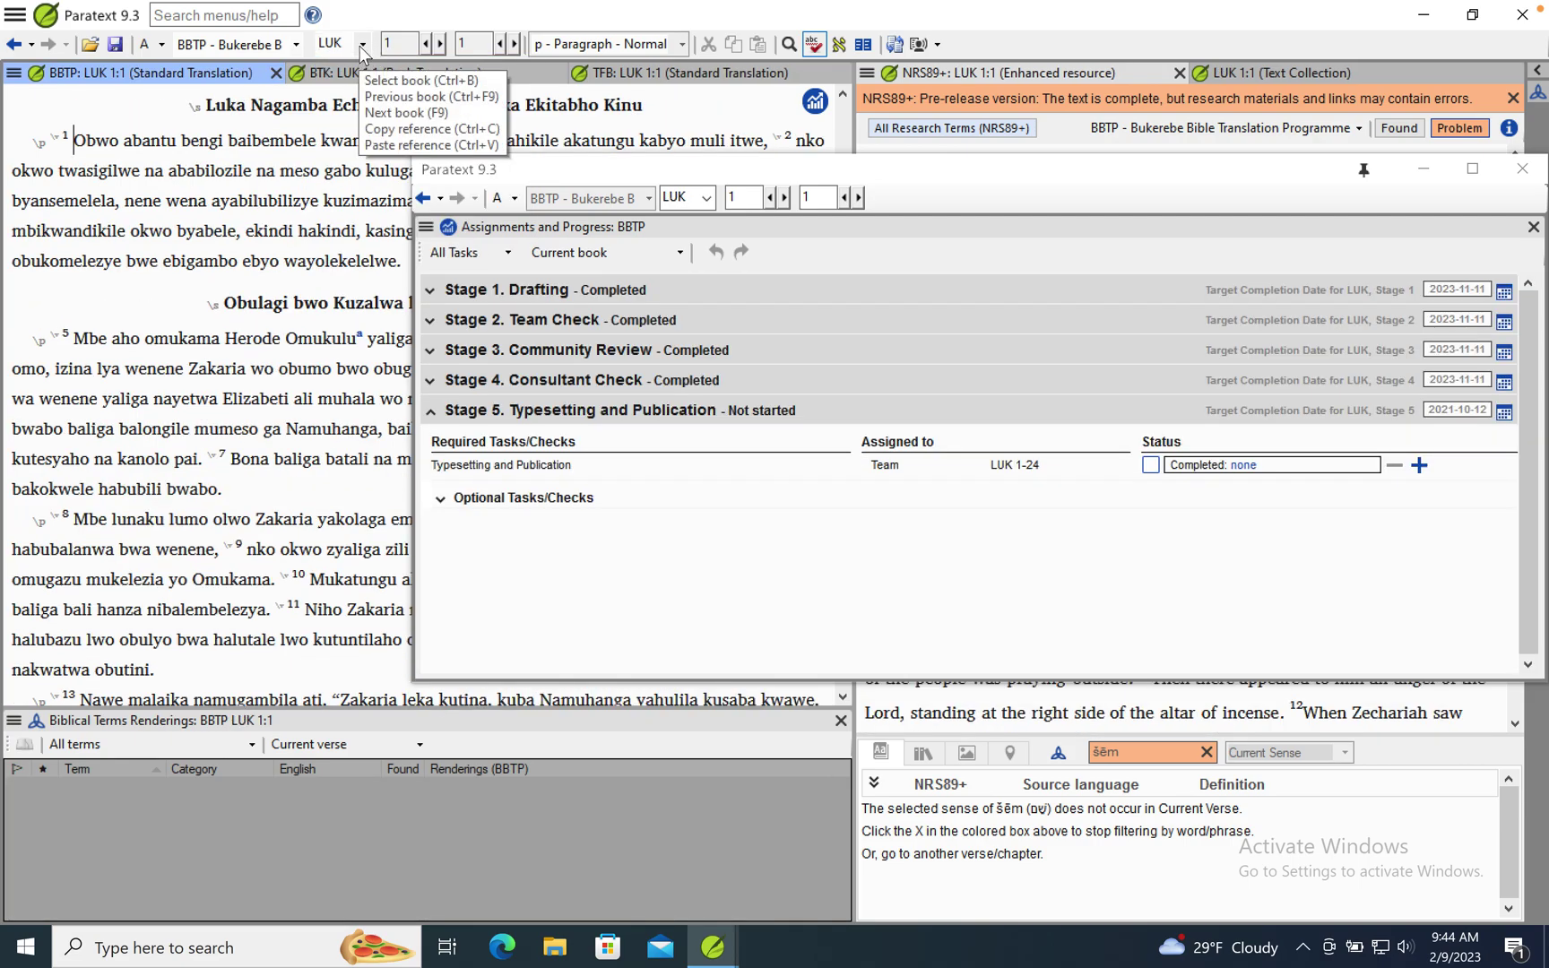
- Review the stage progress of John and Acts, including their Consultant Check tasks
left_click(361, 46)
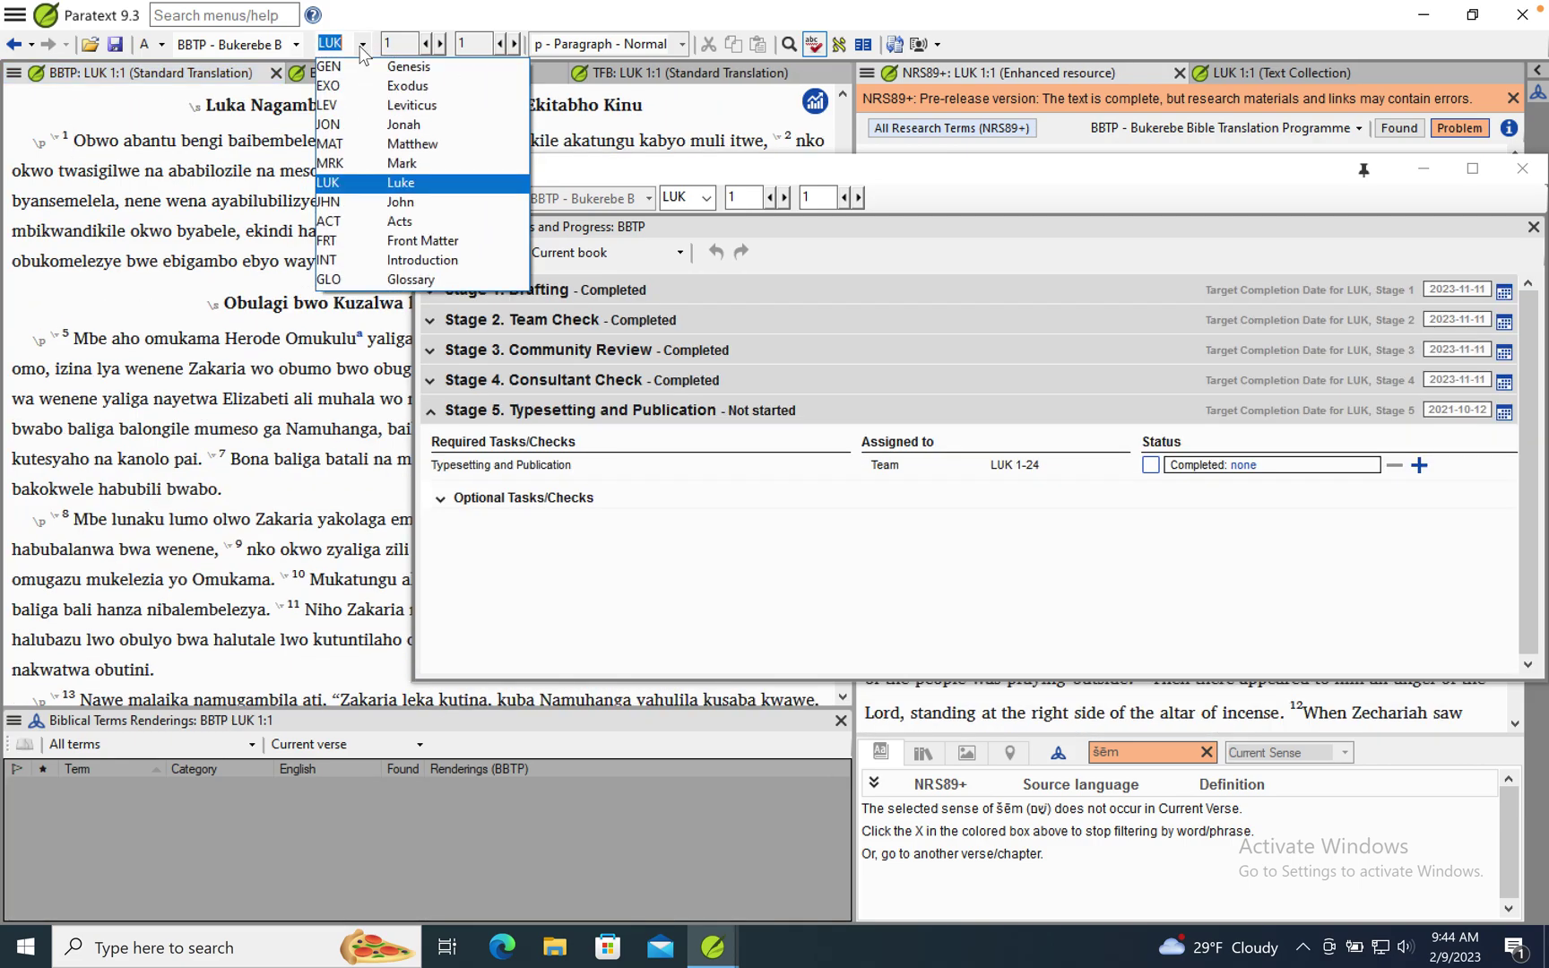
left_click(381, 208)
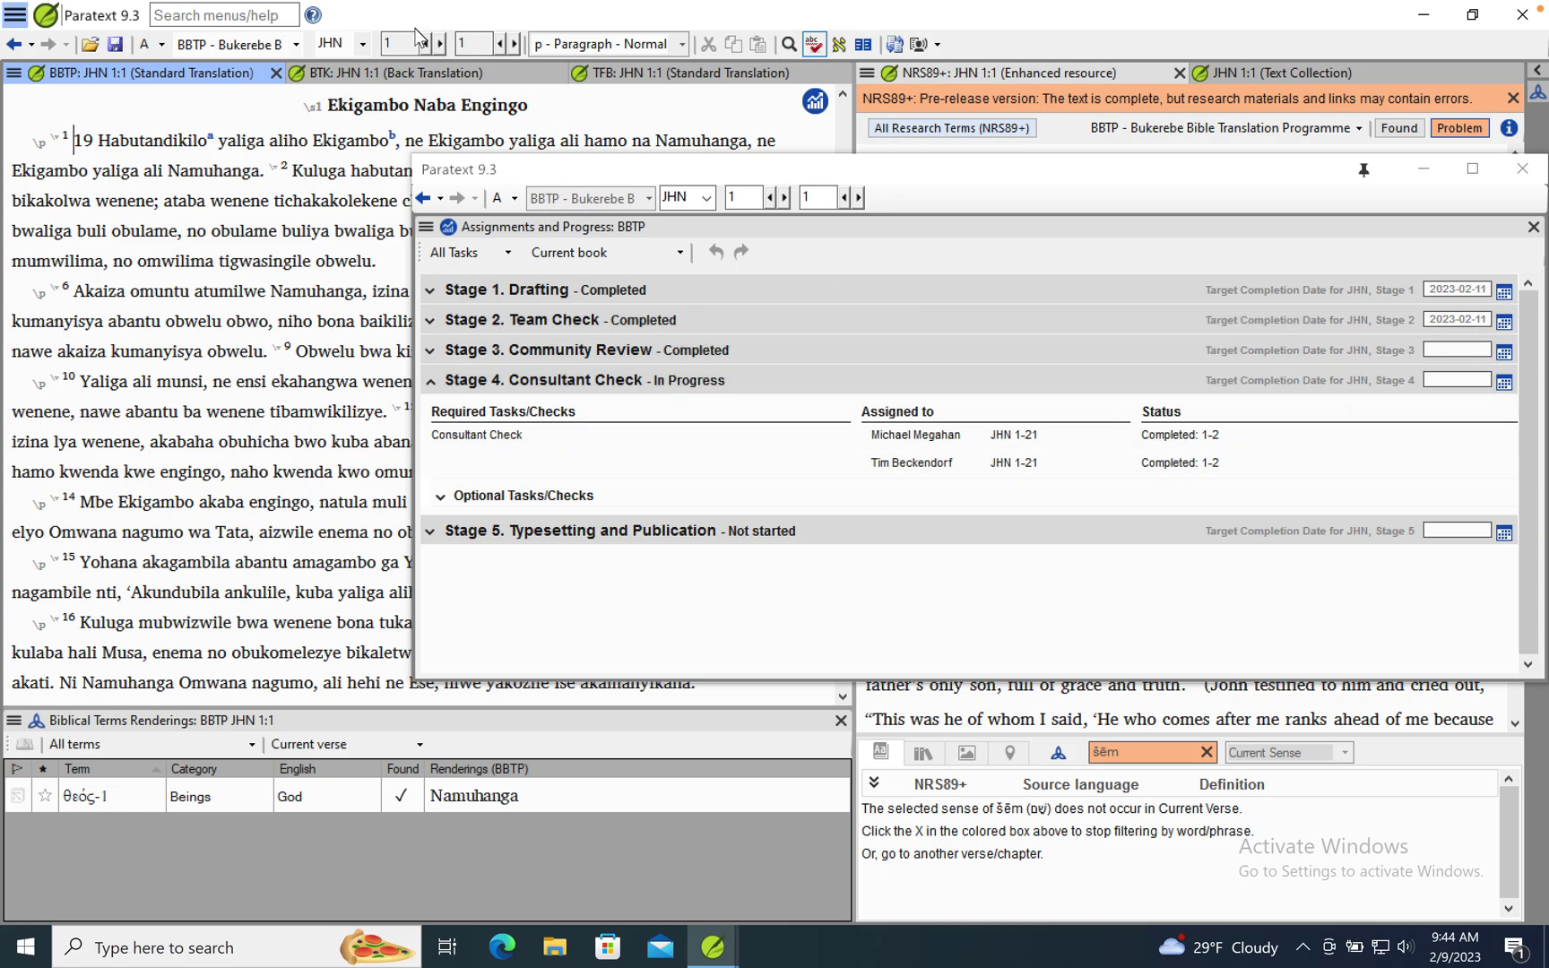
left_click(362, 43)
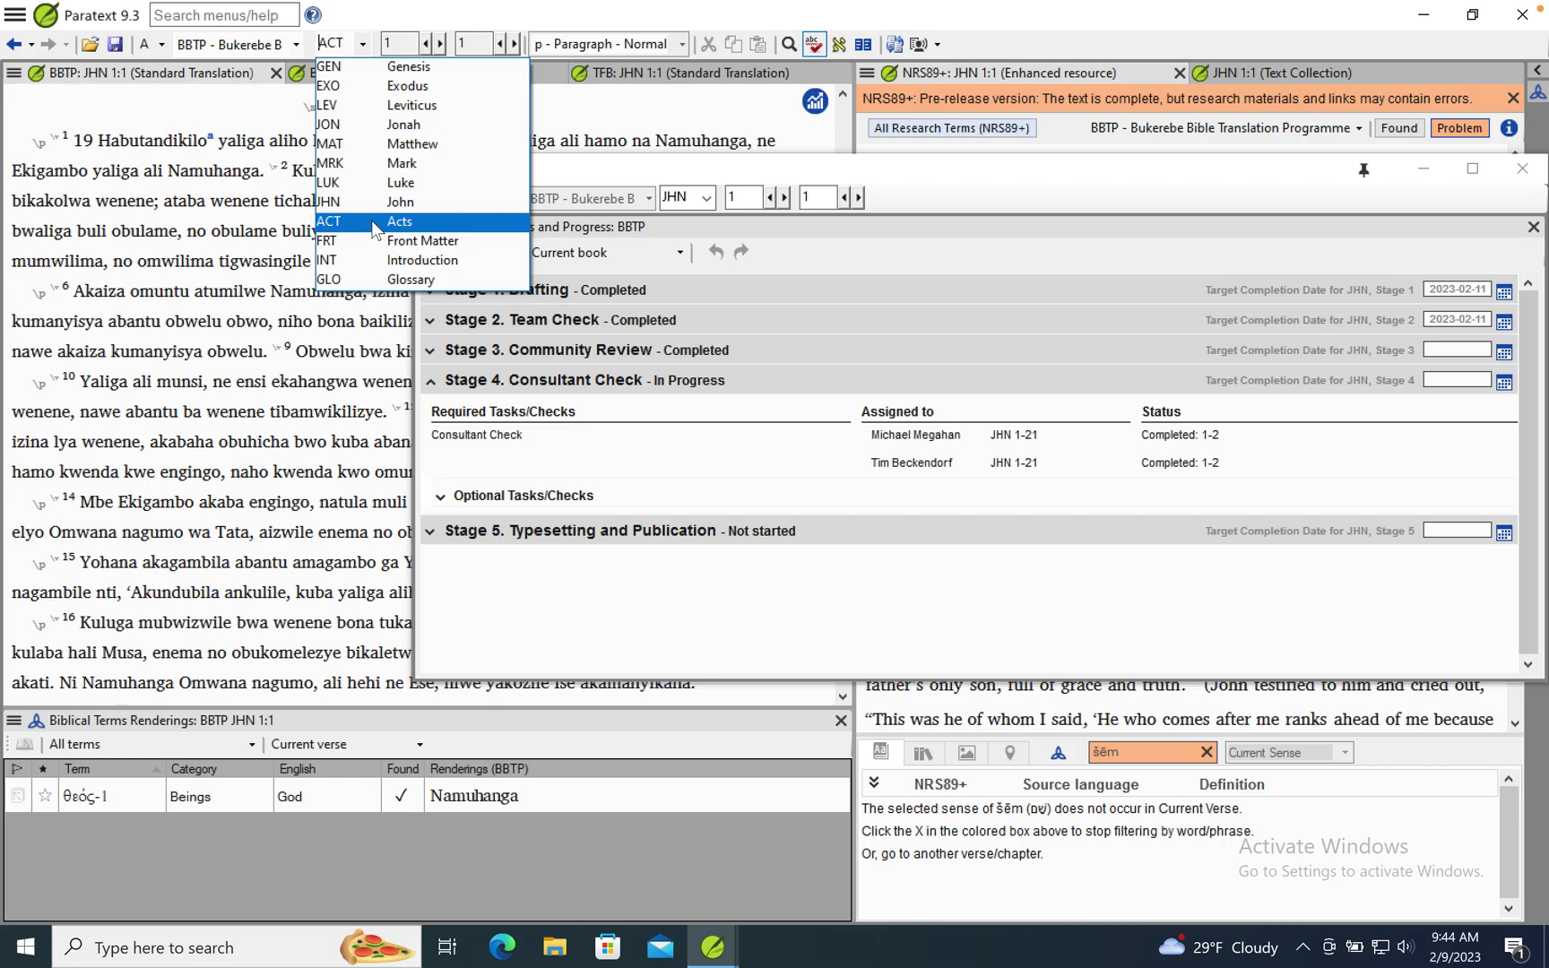
left_click(374, 228)
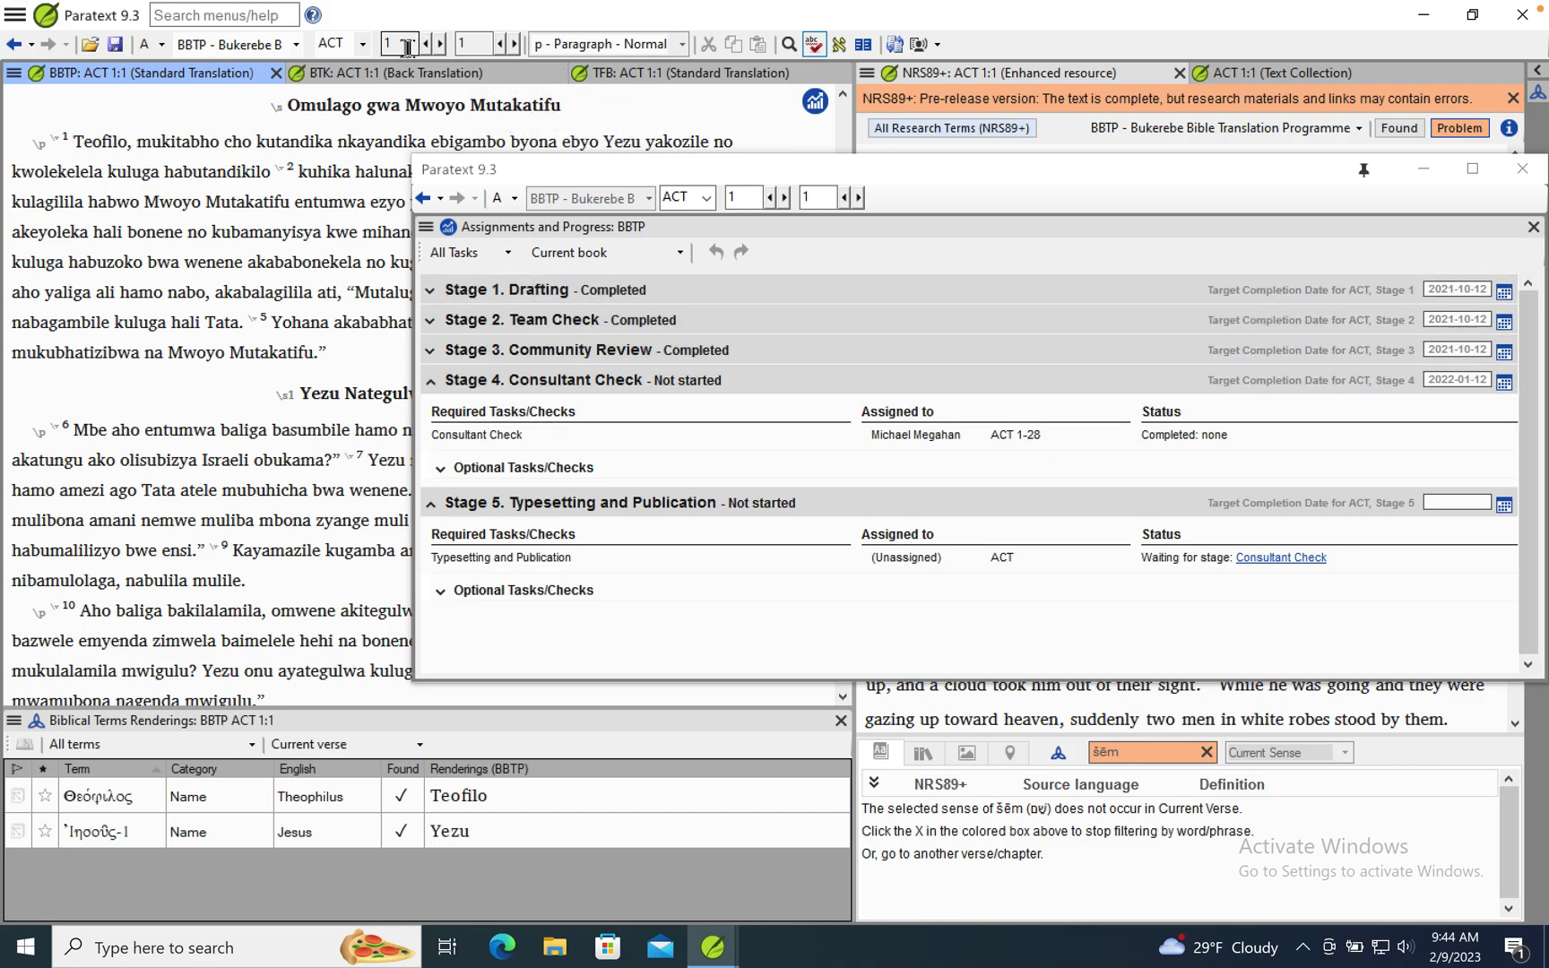
- Check the list of the project's books and move the Assignments and Progress window aside
left_click(350, 47)
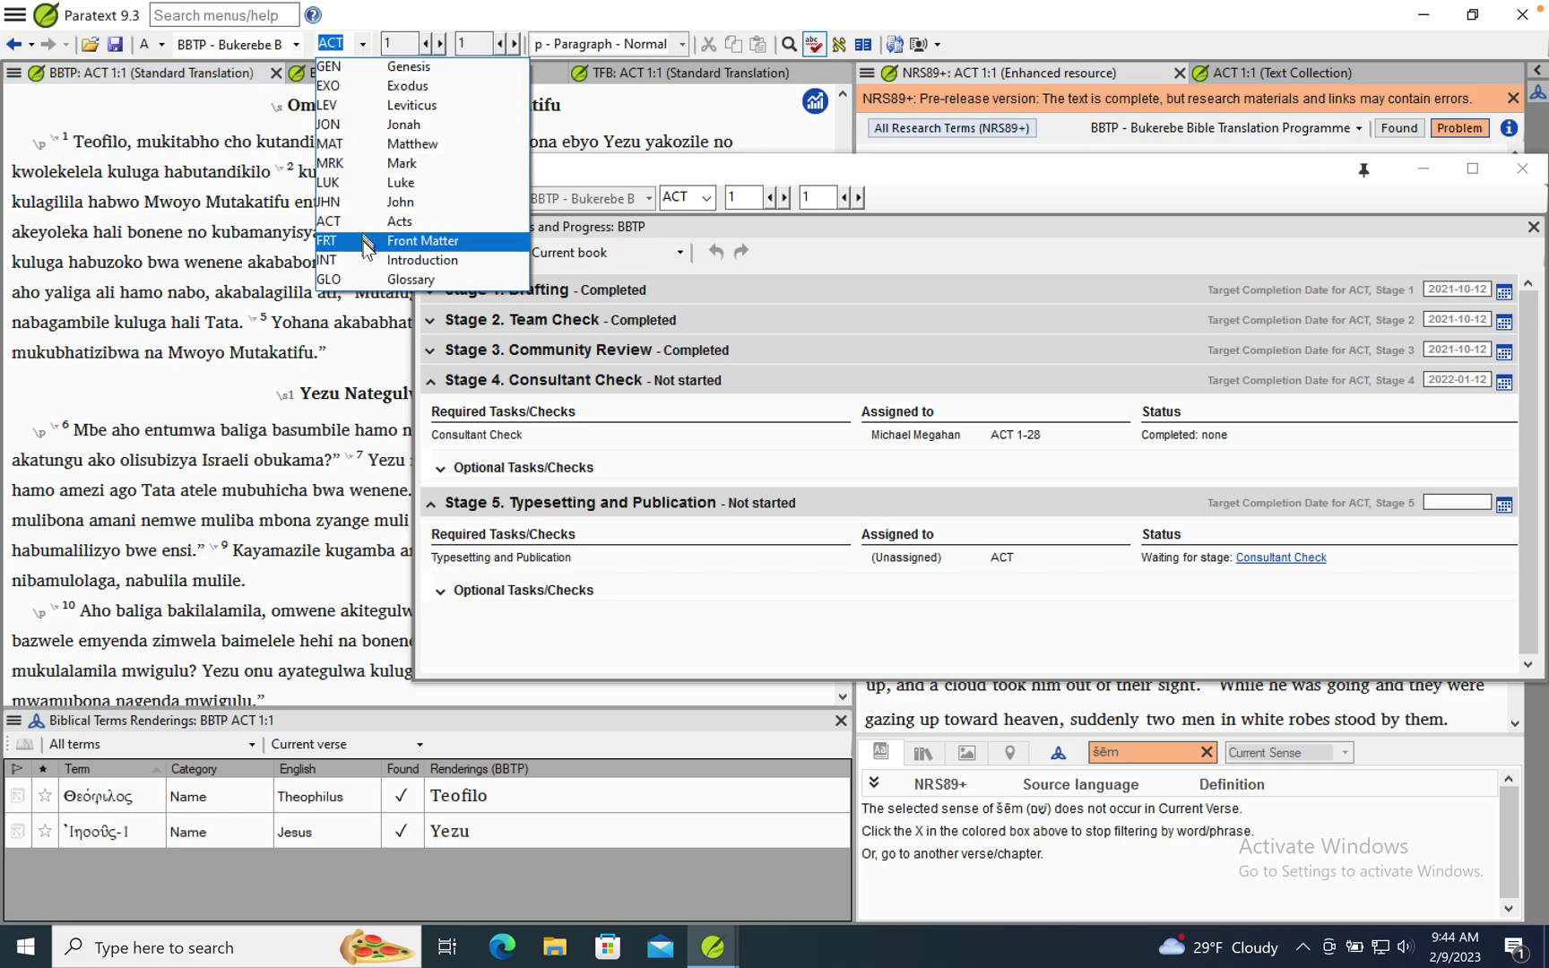
left_click(364, 44)
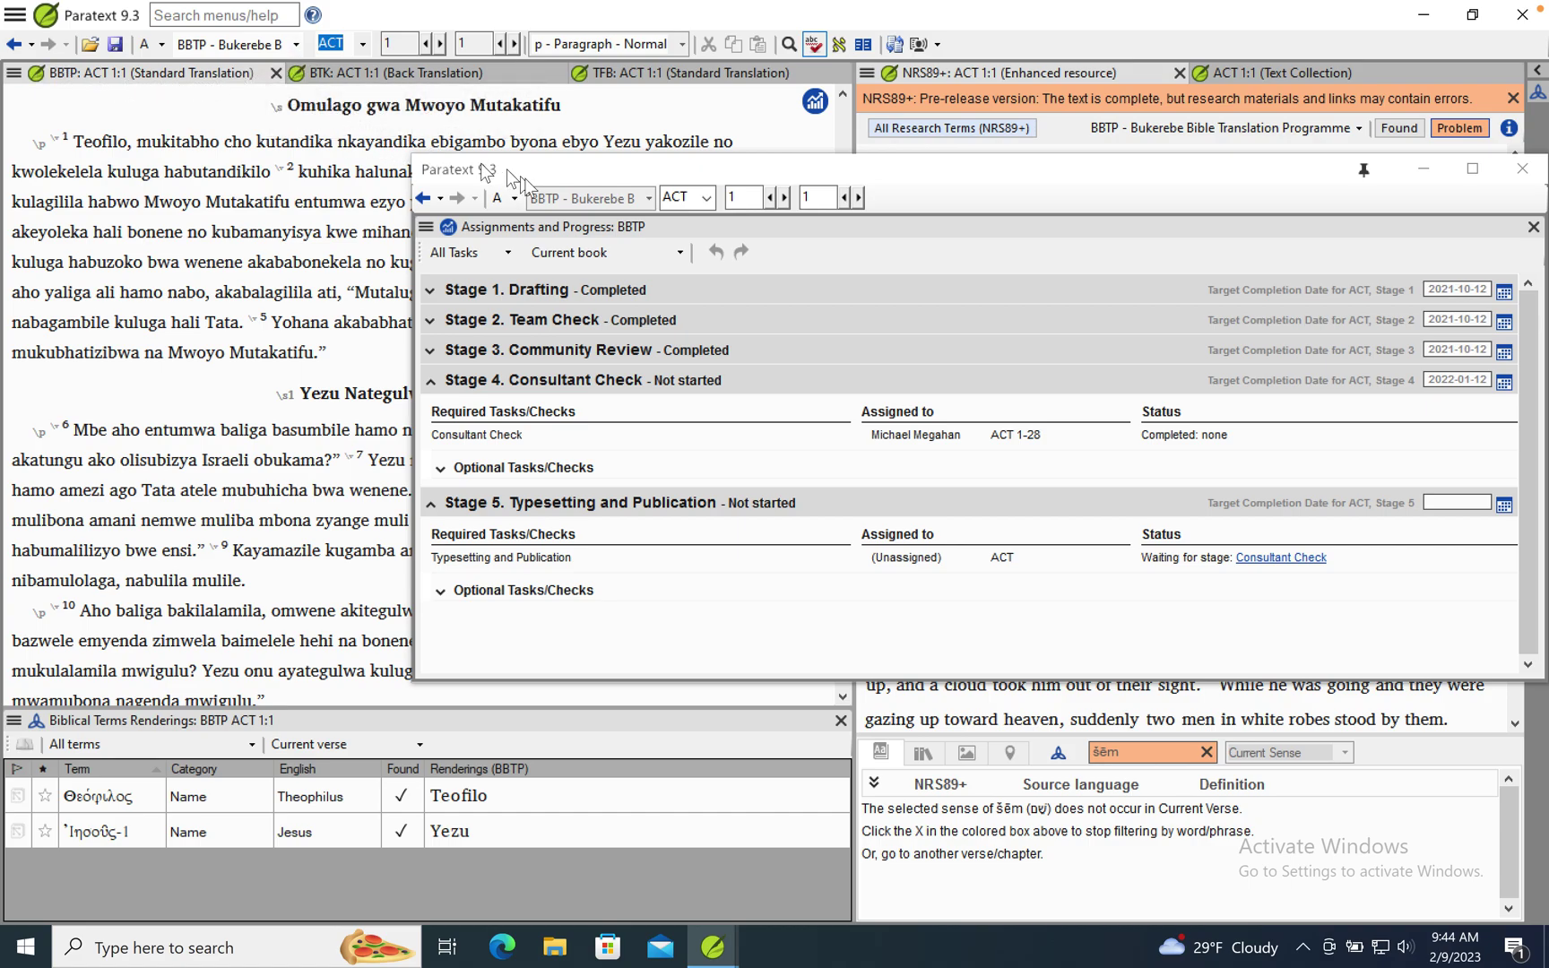
left_click_drag(495, 174, 240, 177)
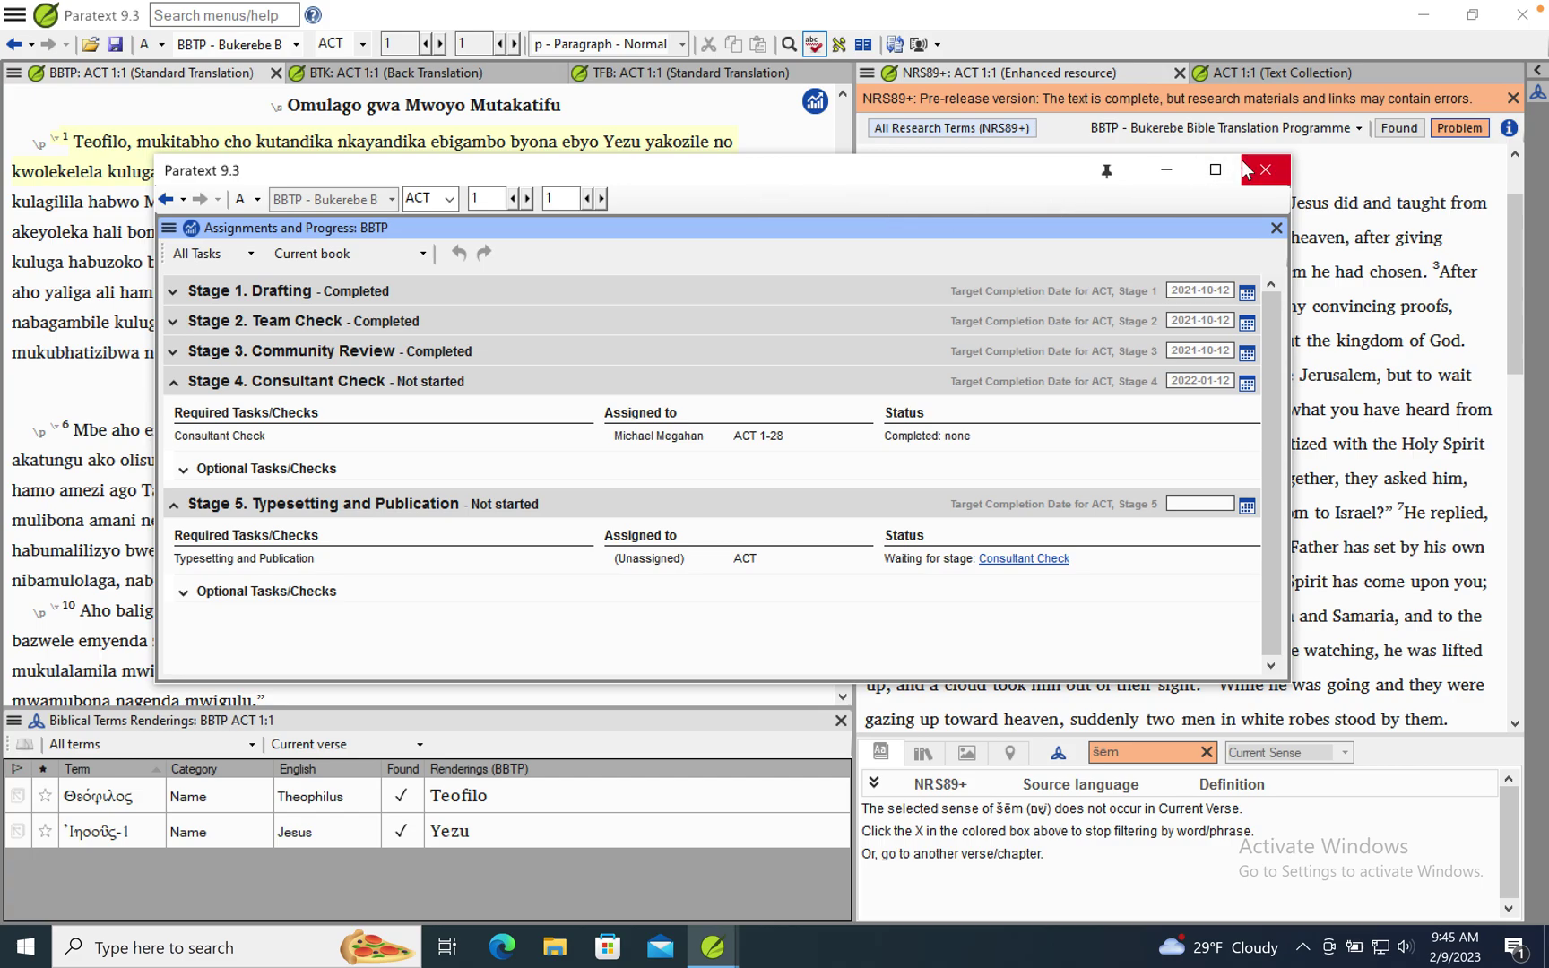
- Open the BBTP project's progress charts and review the progress of all books by book and stage
left_click(168, 230)
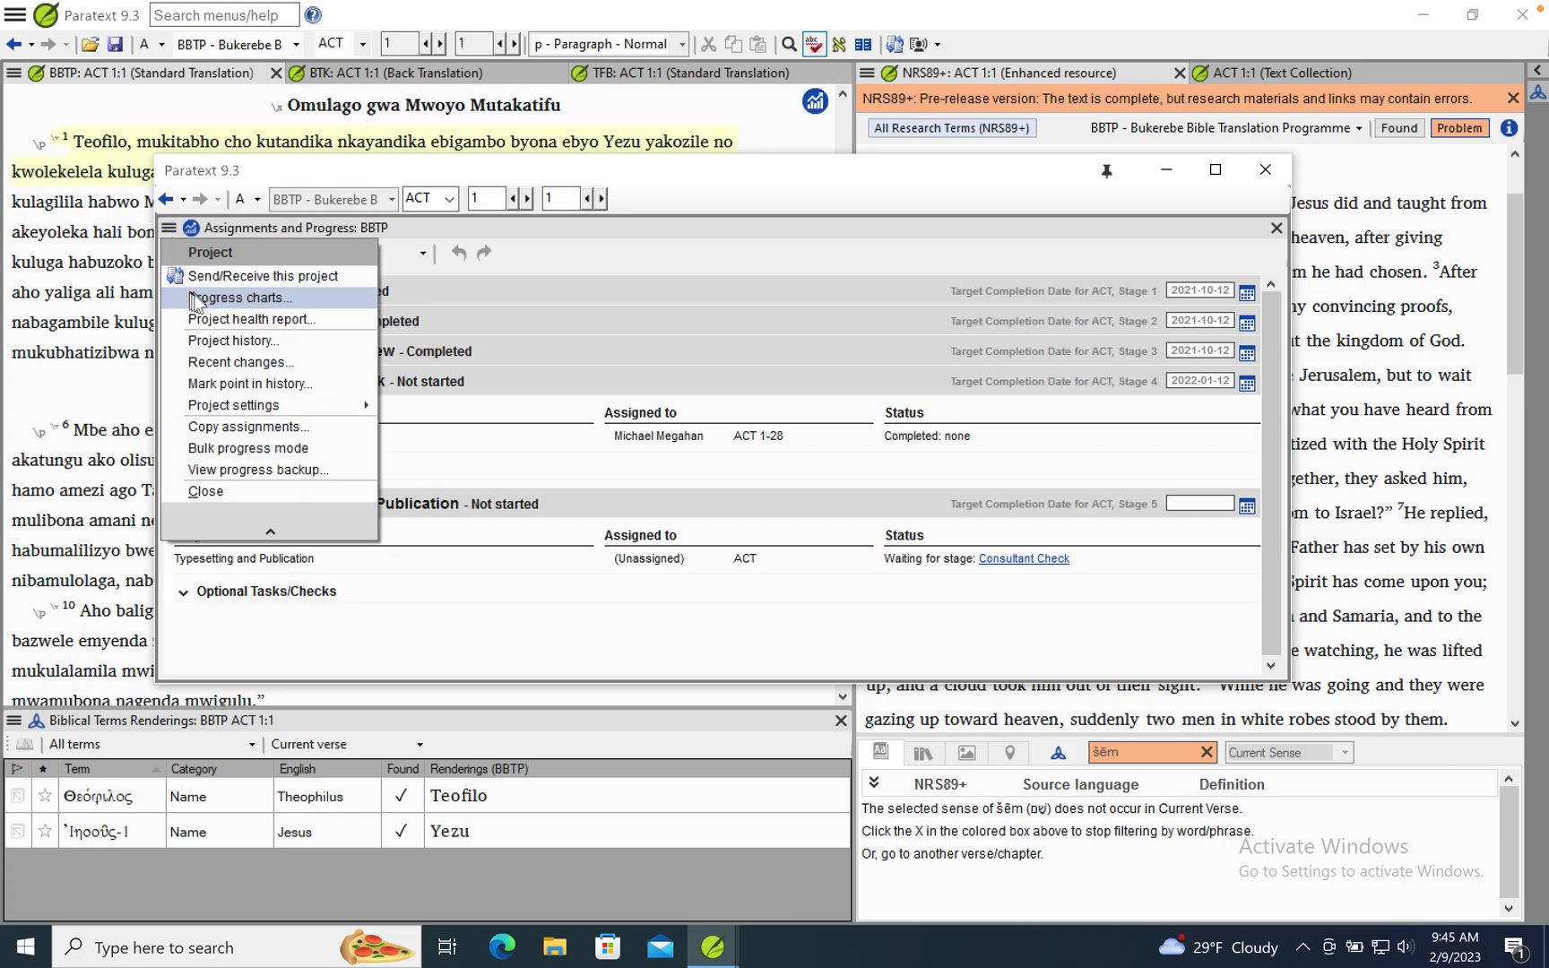
left_click(167, 230)
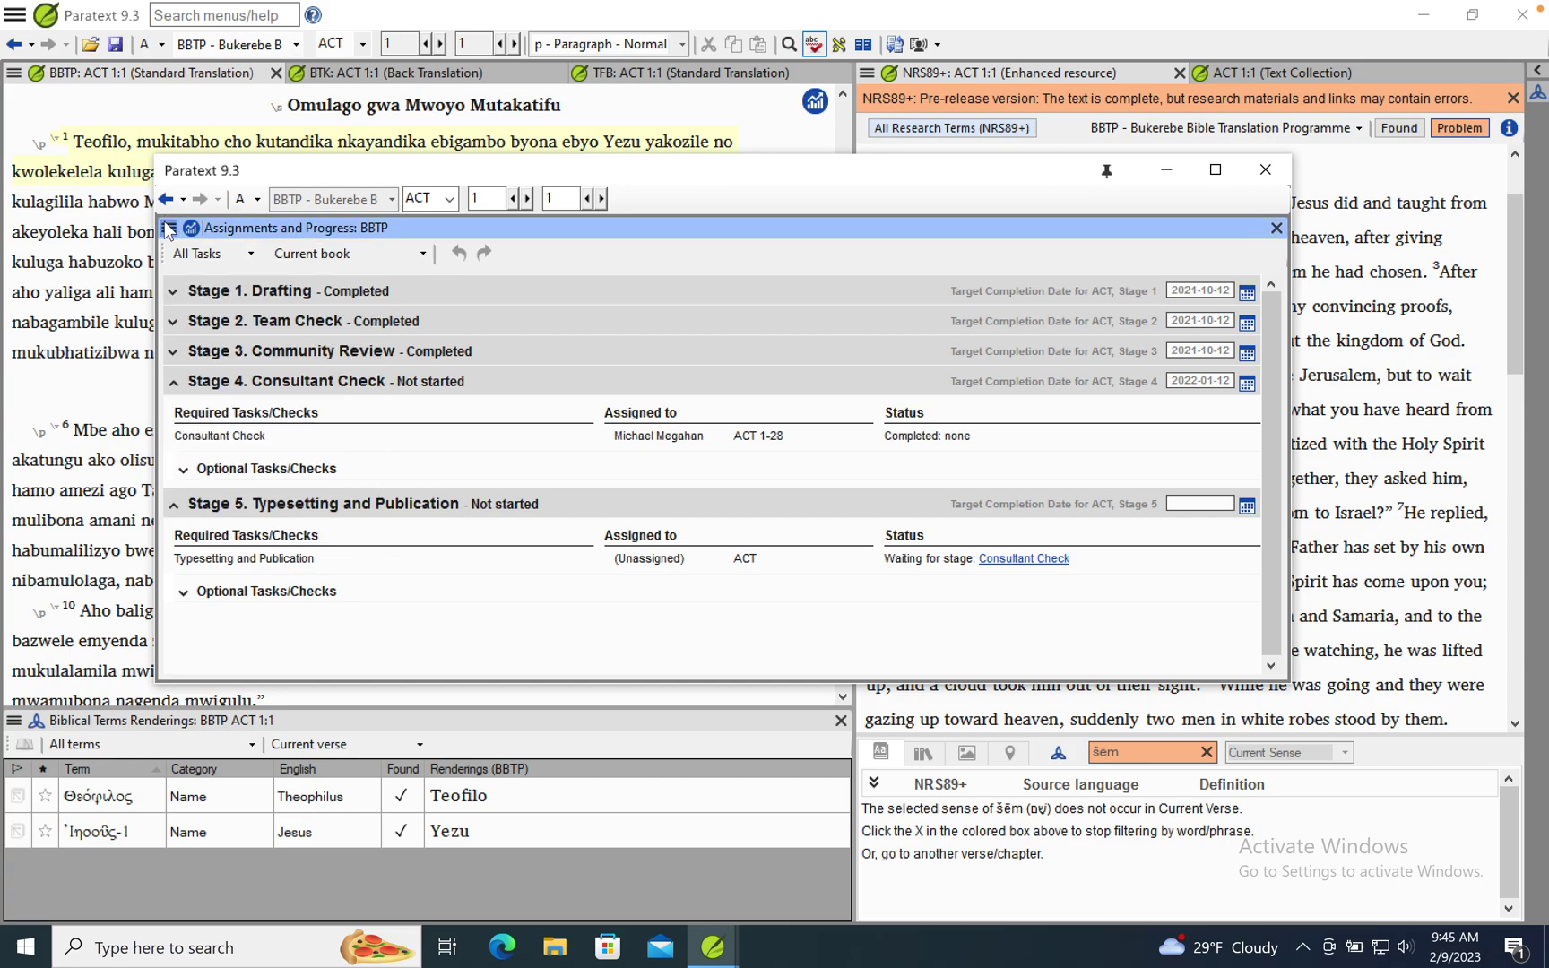
left_click(168, 230)
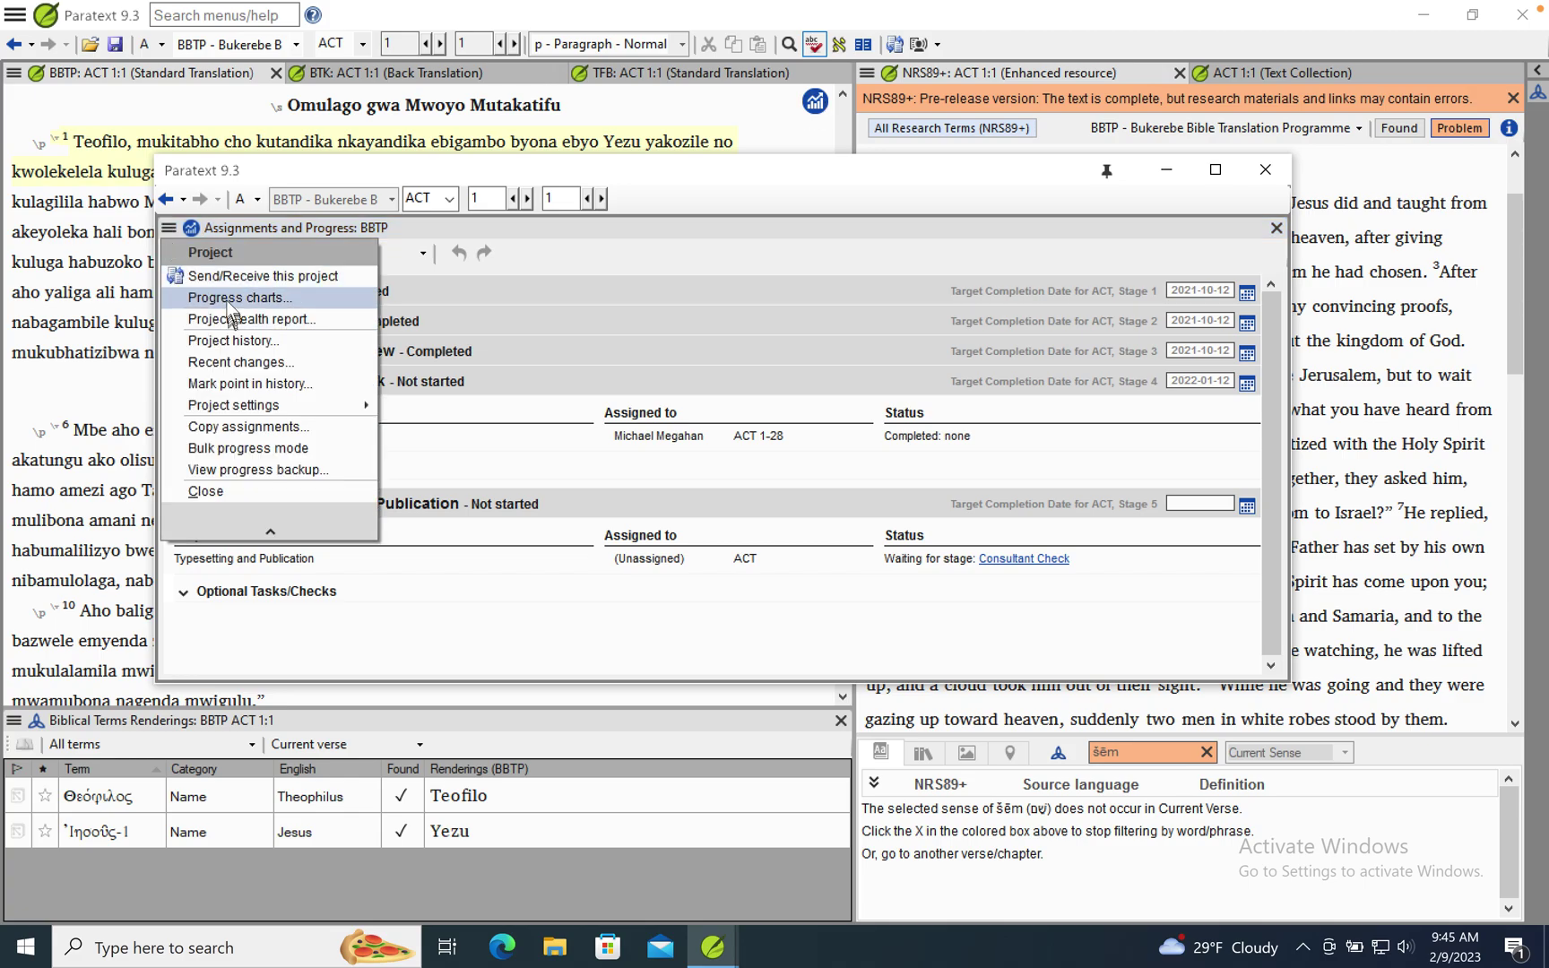
left_click(15, 75)
left_click(15, 75)
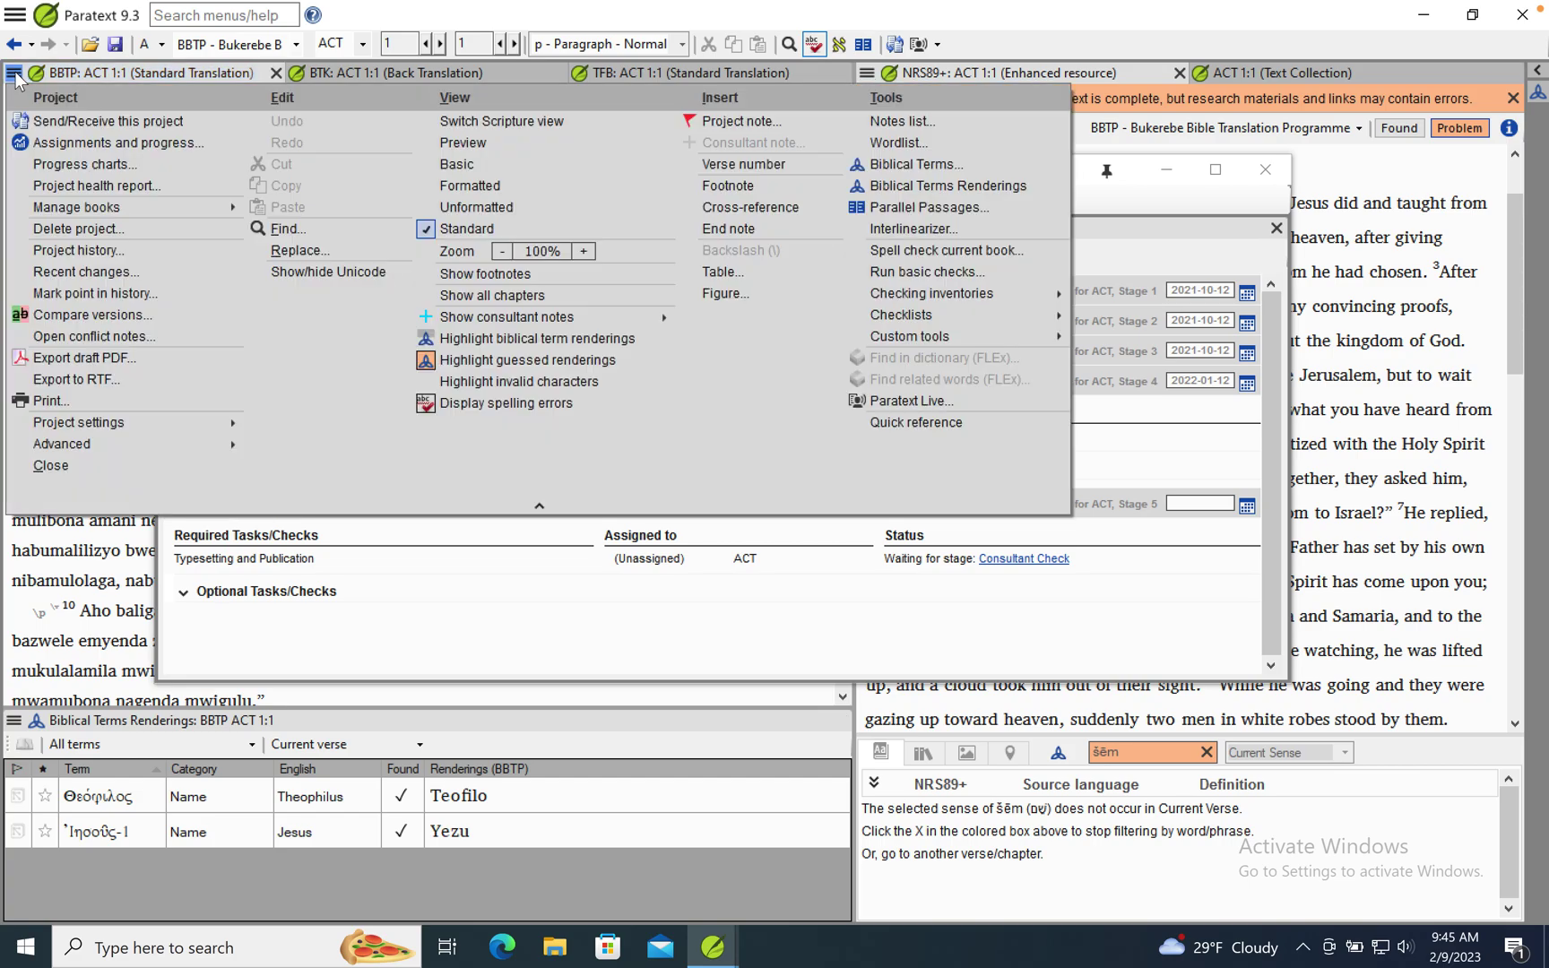
left_click(79, 167)
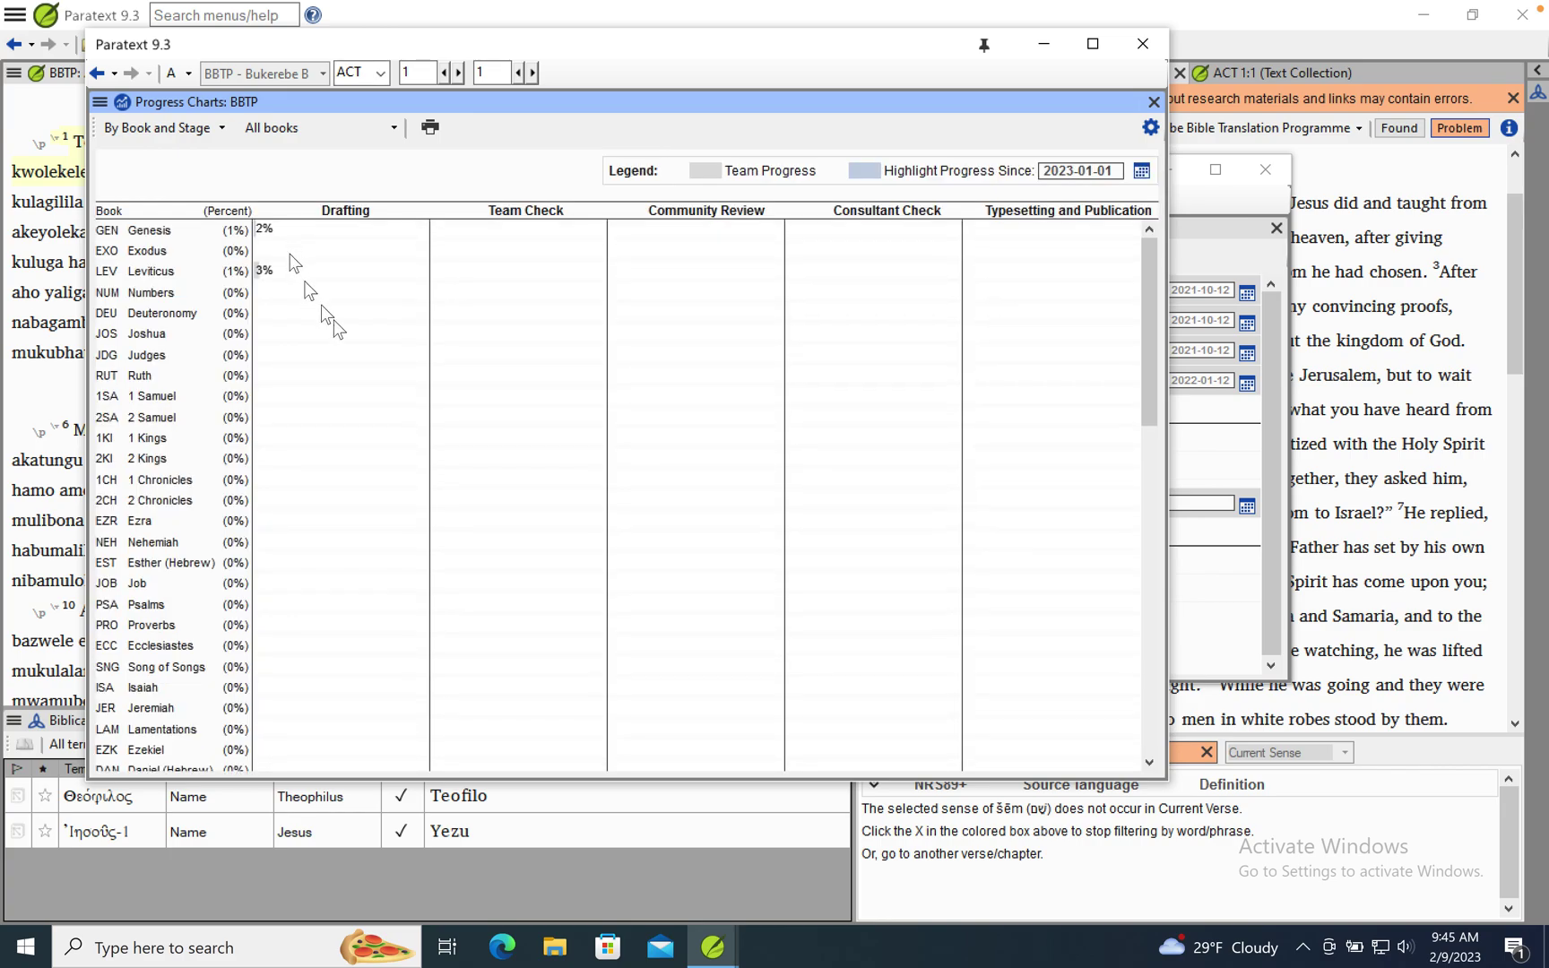
scroll(452, 364, "down", 14)
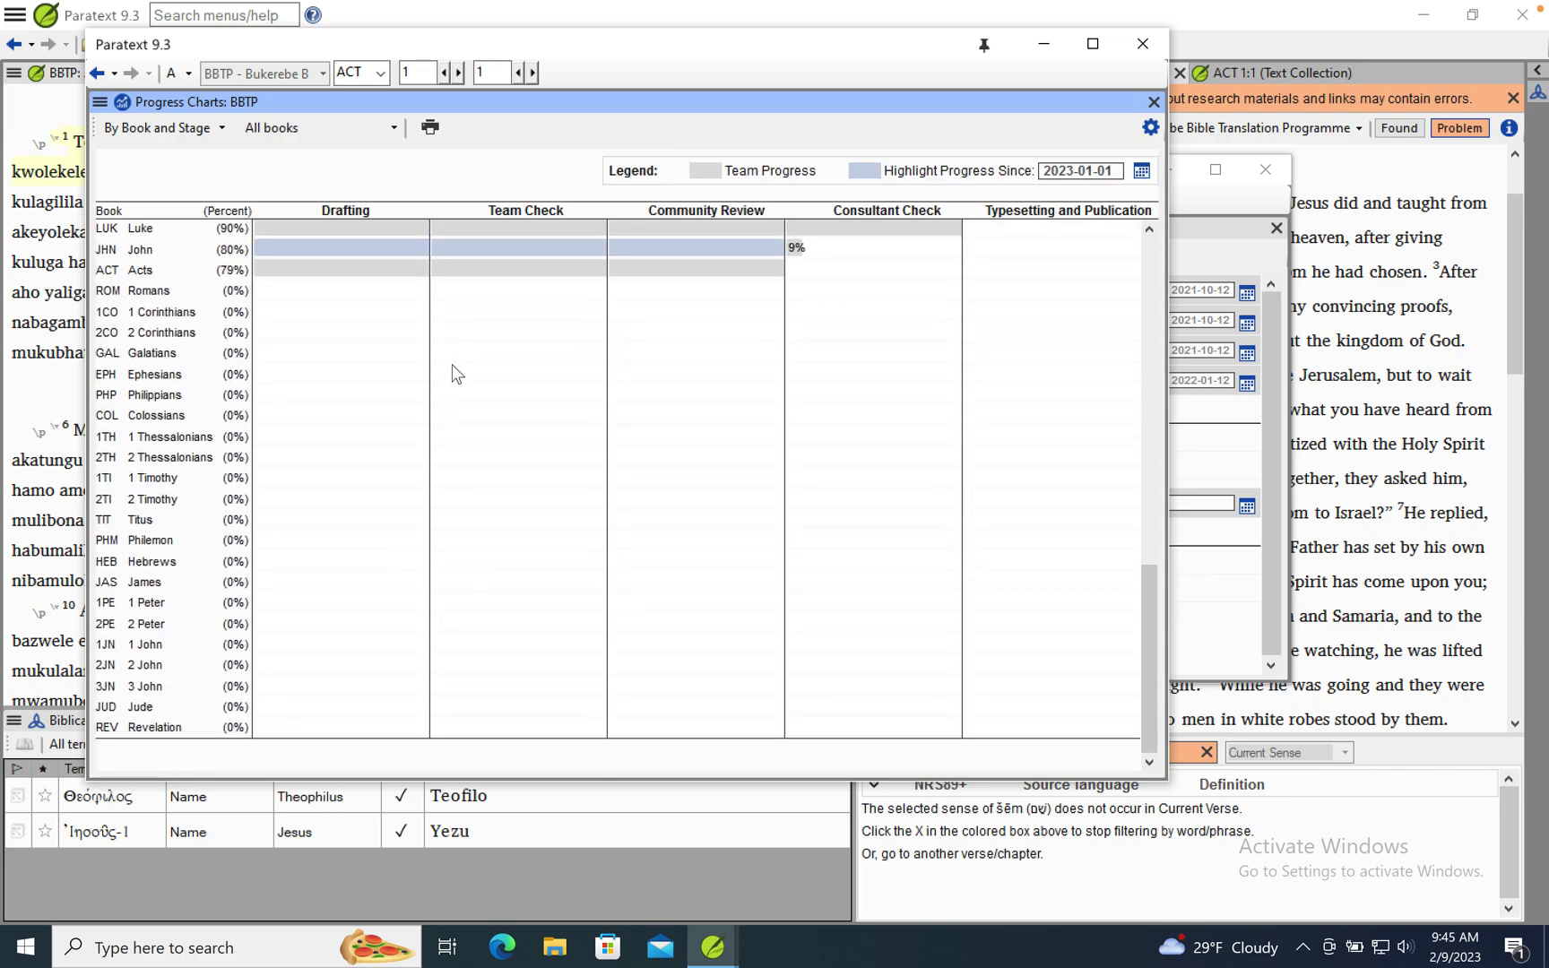
scroll(452, 367, "up", 14)
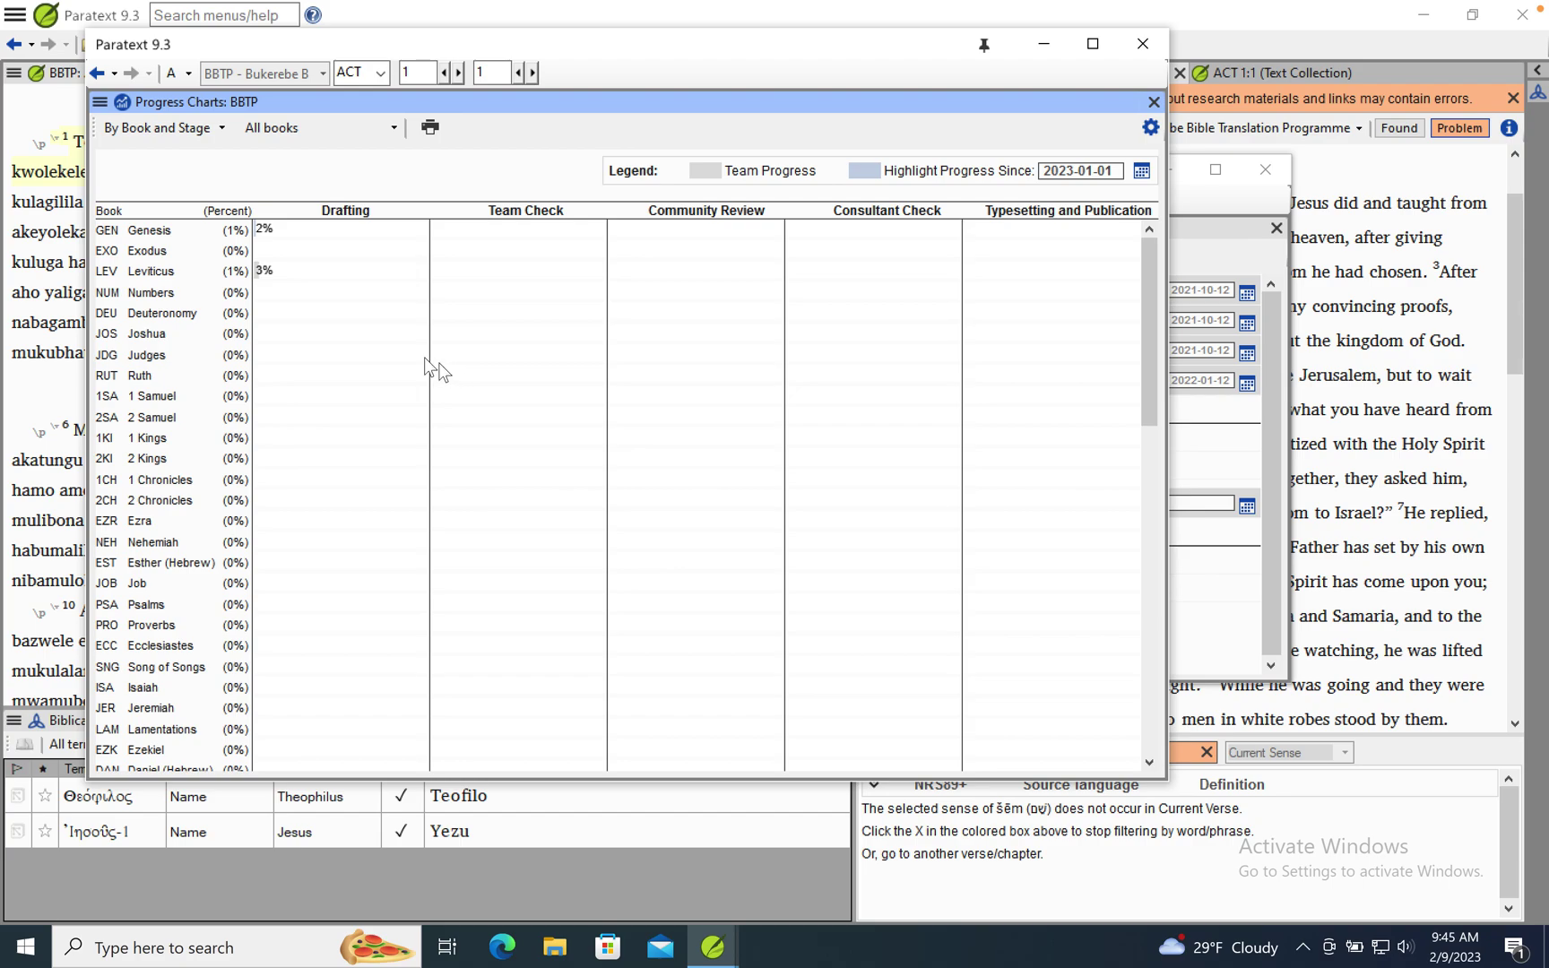
- Switch the progress chart to By Book and review the overall progress of all books
left_click(160, 134)
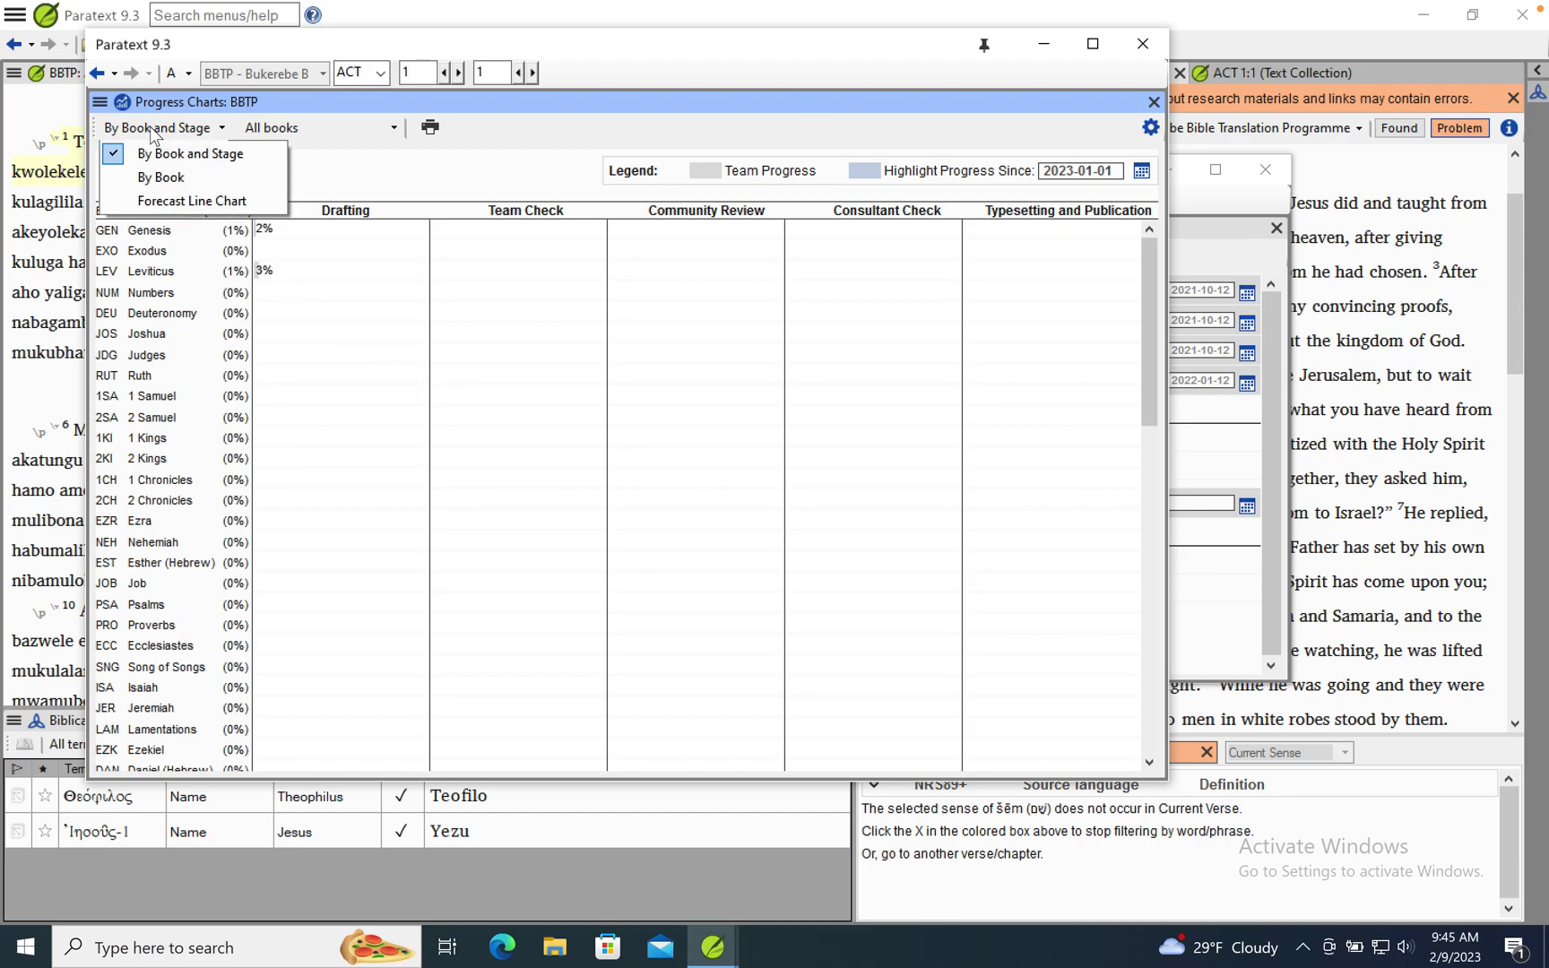
left_click(160, 177)
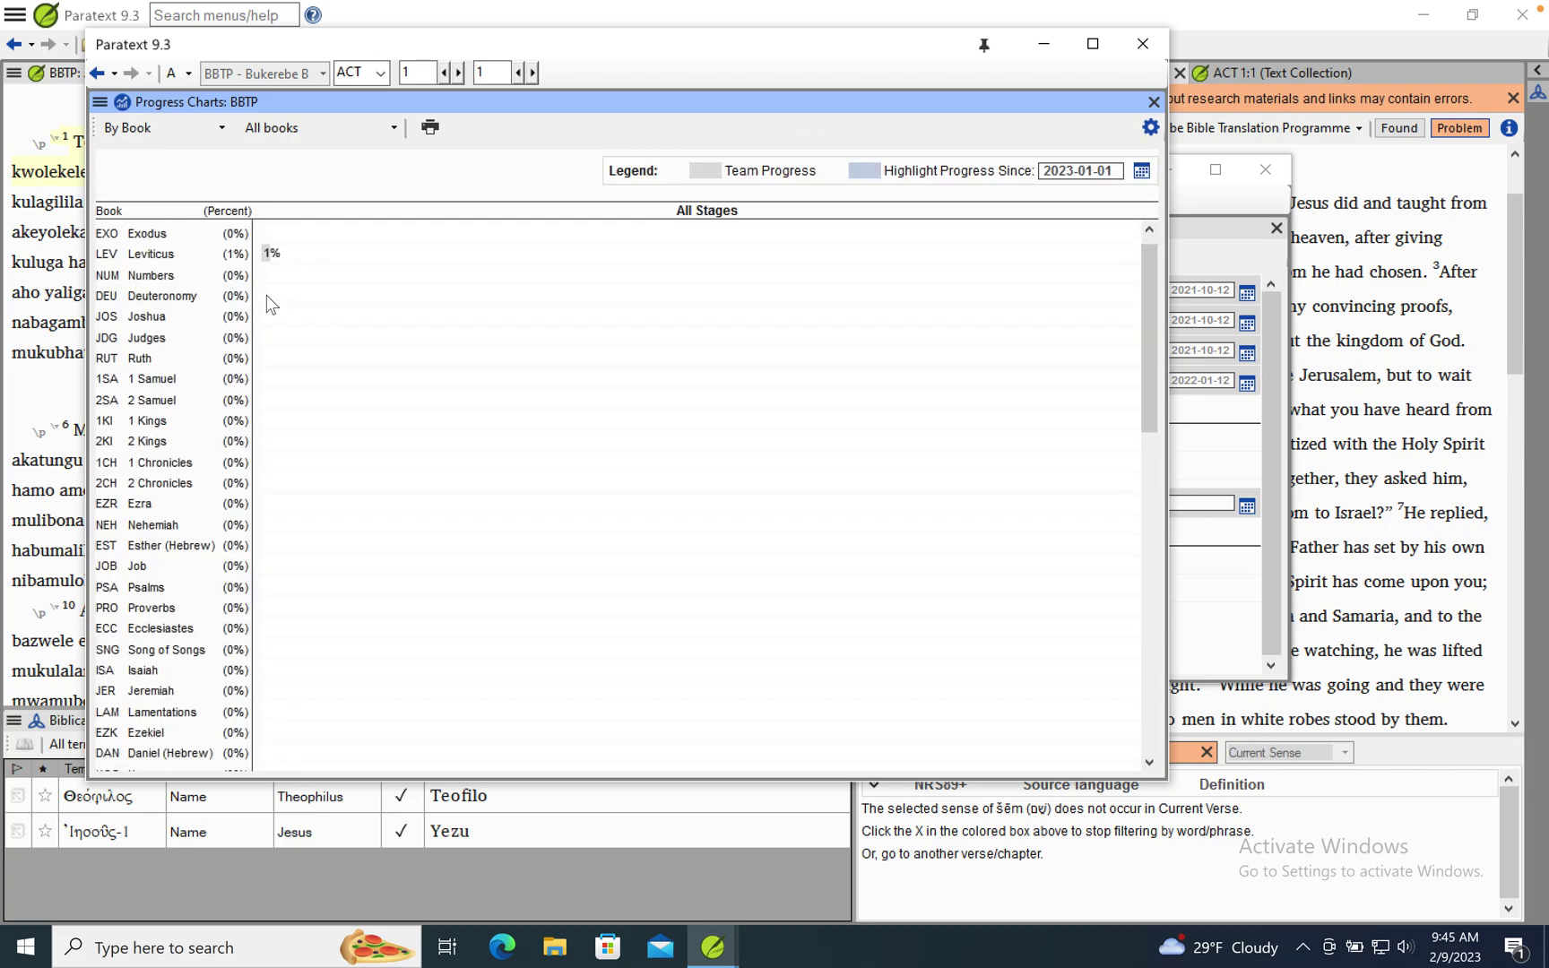
scroll(266, 295, "down", 14)
- Review the project's Forecast Line Chart, and close the Progress Charts and Assignments and Progress windows
left_click(157, 131)
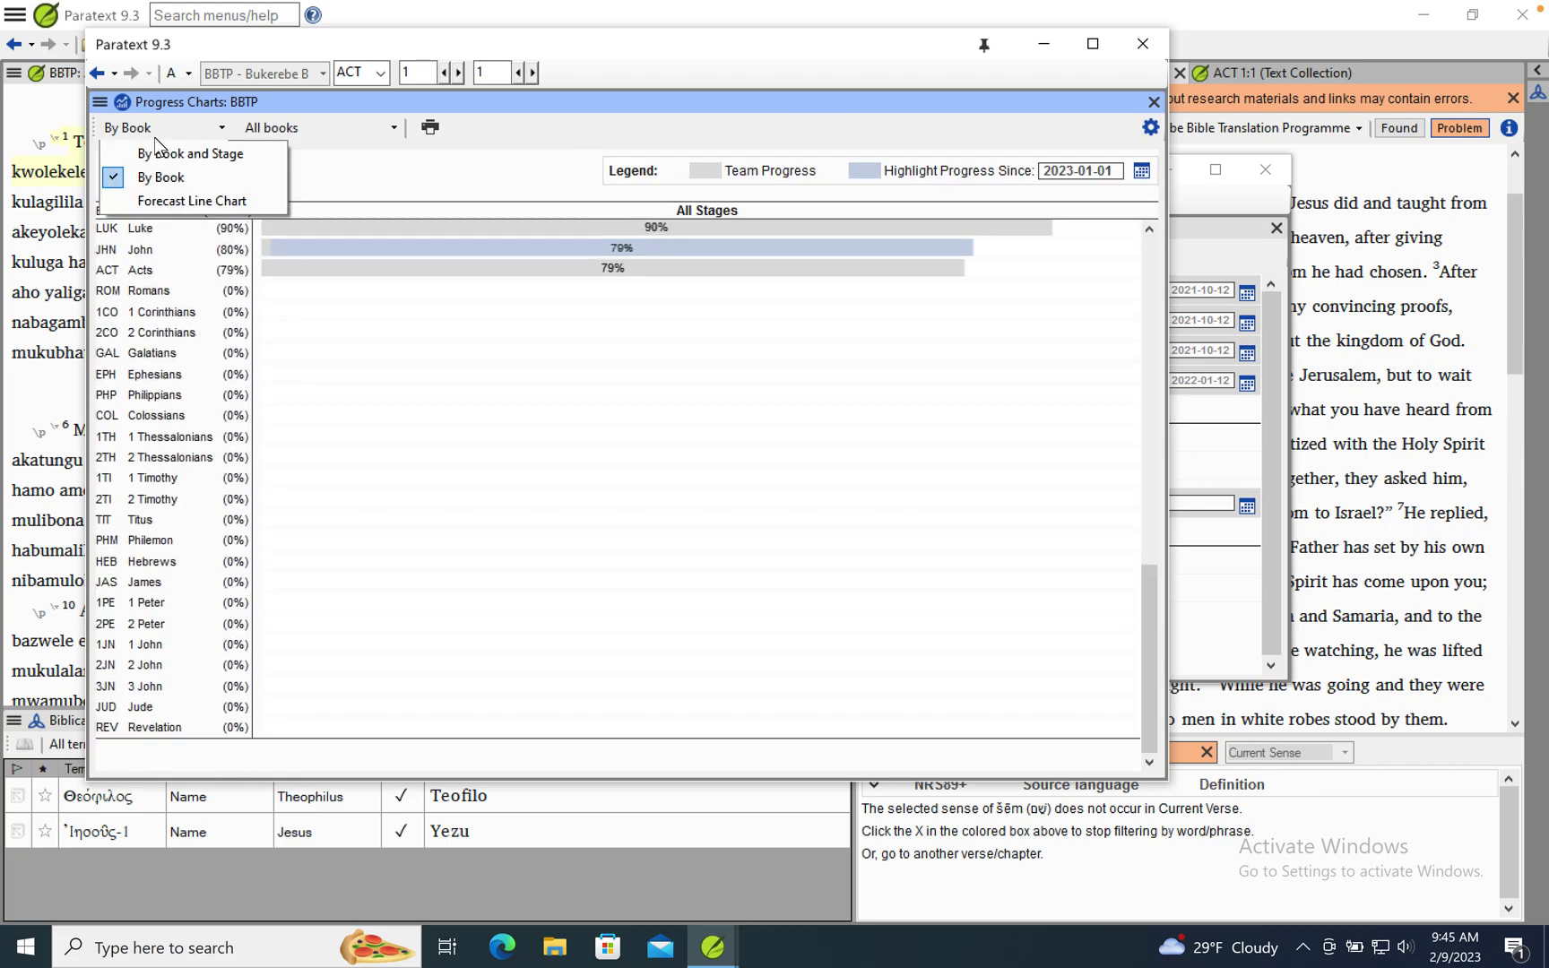
left_click(165, 204)
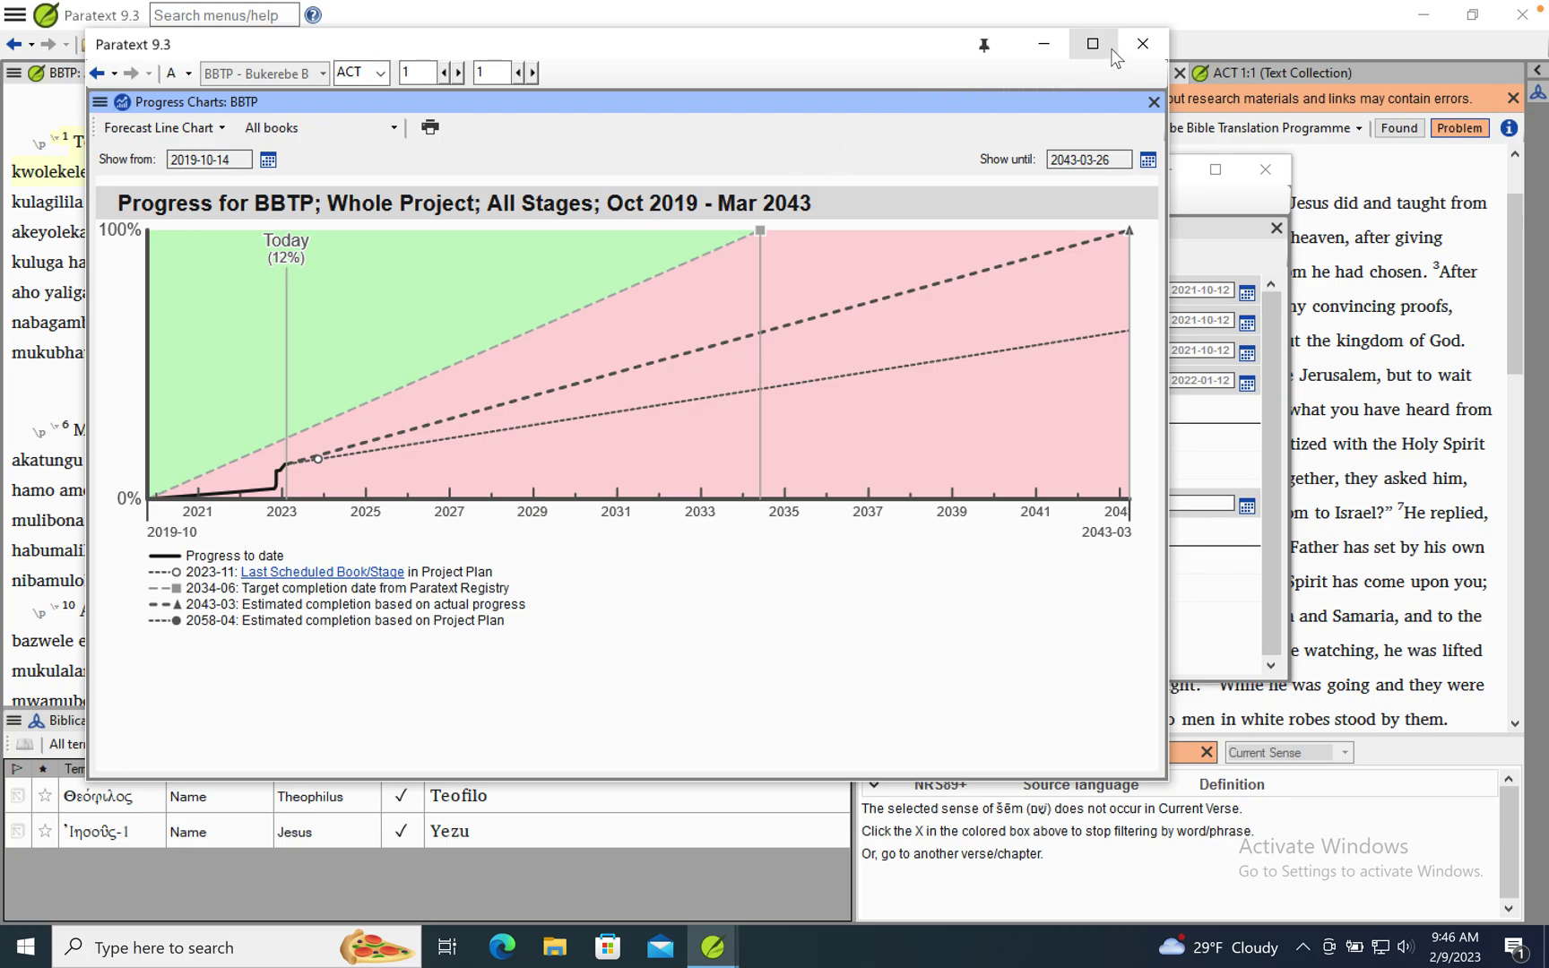
left_click(1142, 44)
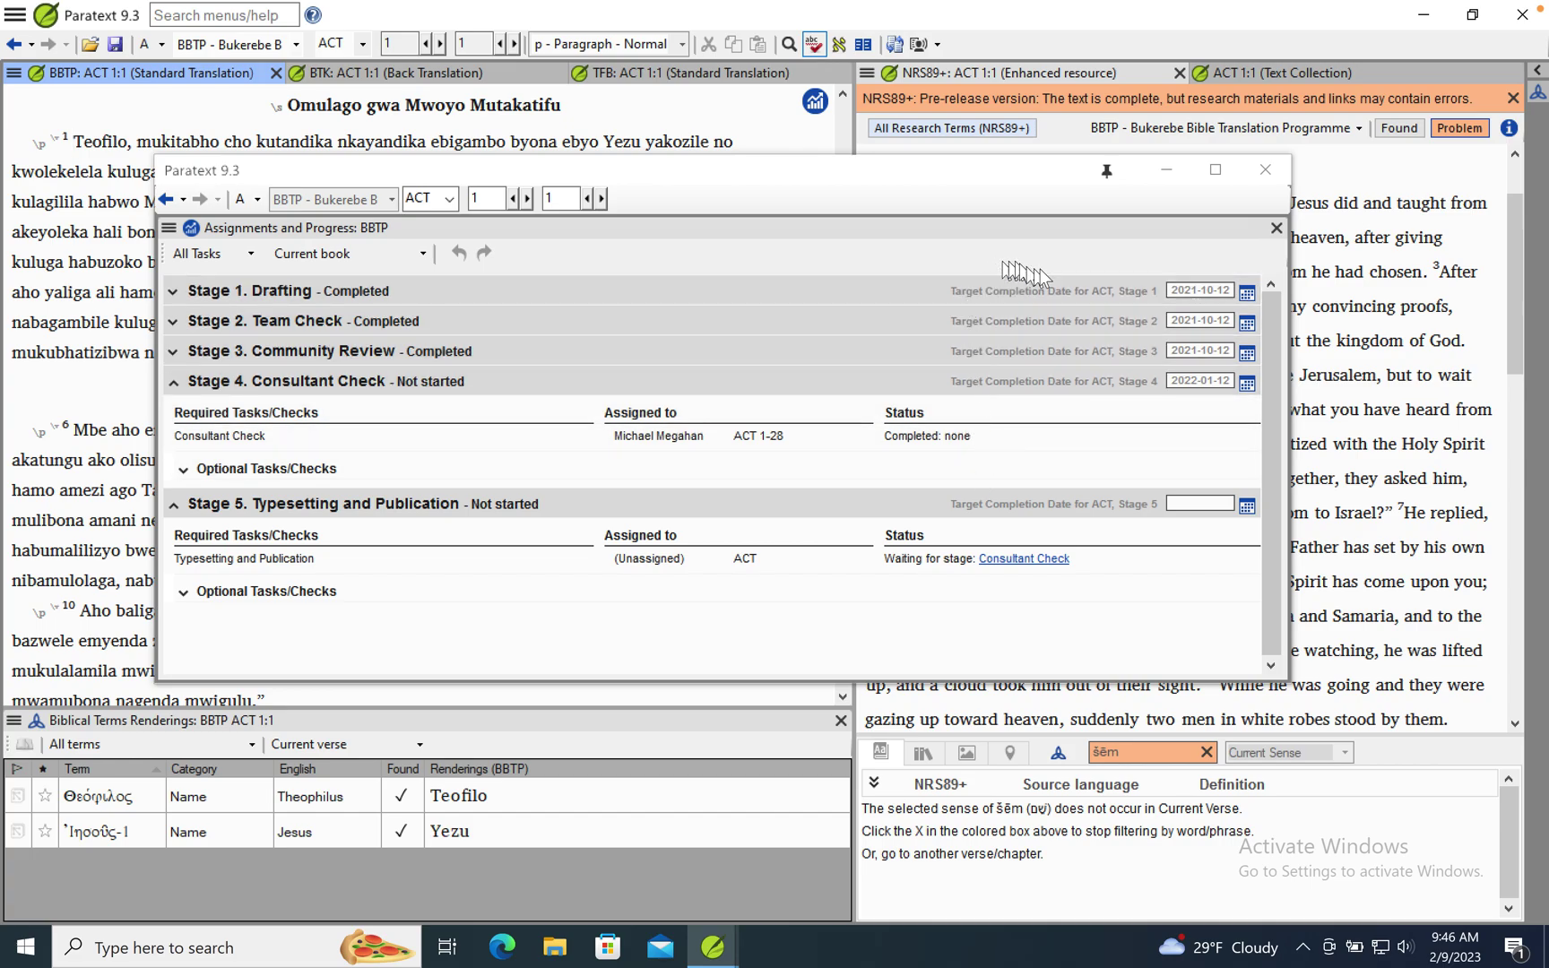
left_click(1265, 172)
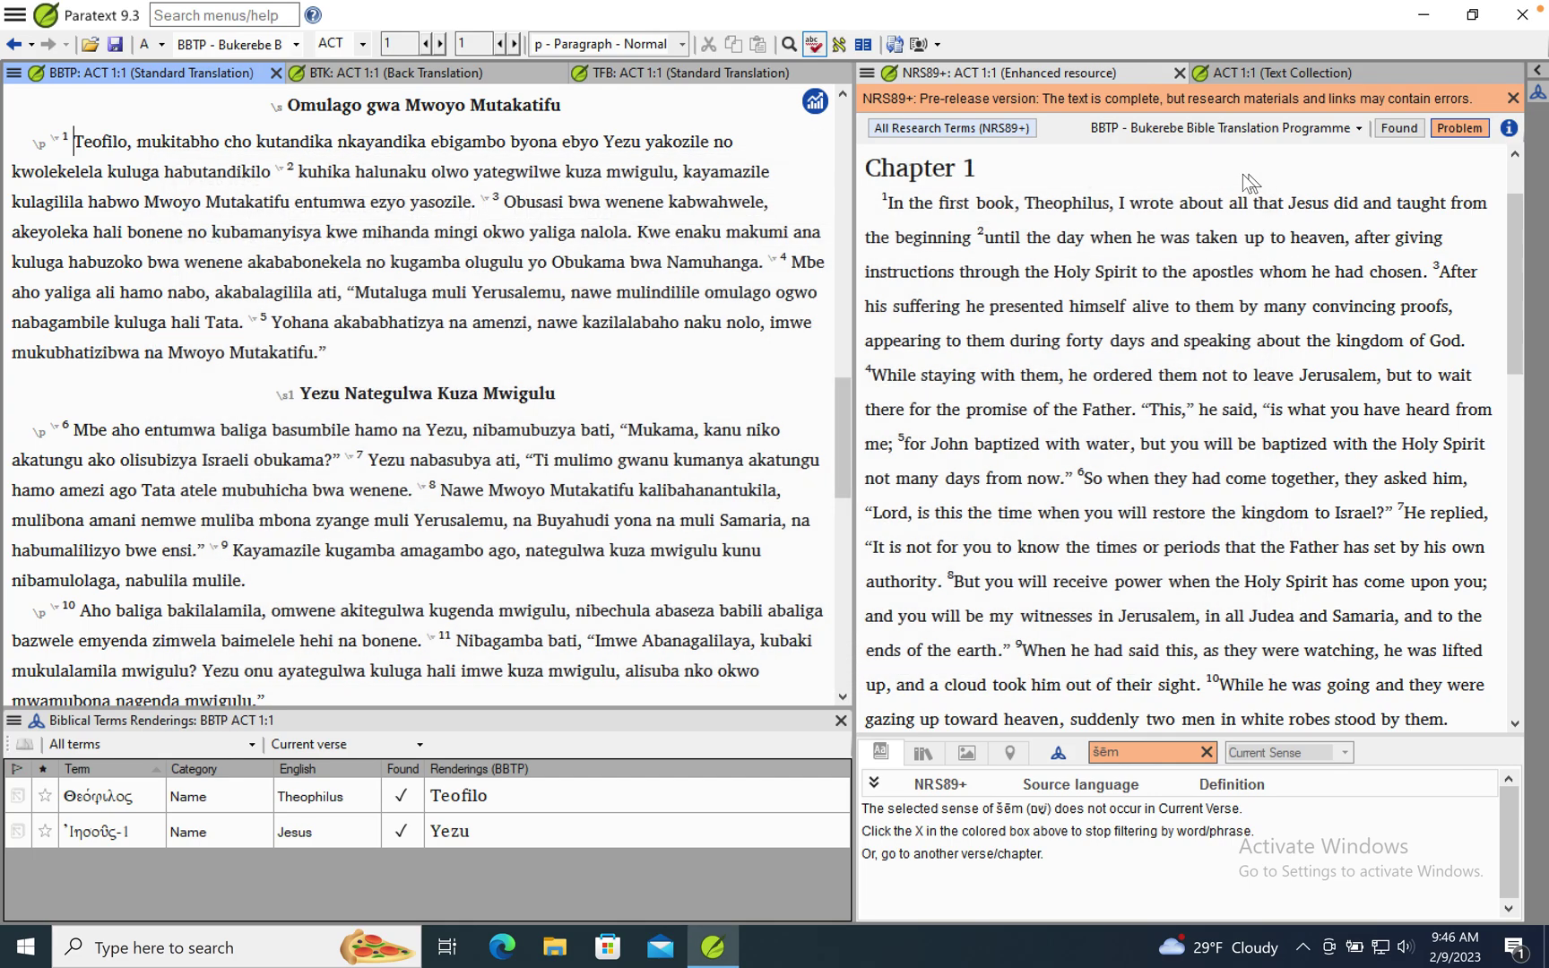
- Reopen Assignments and Progress to review the stages and task status of Exodus, and close it
left_click(814, 106)
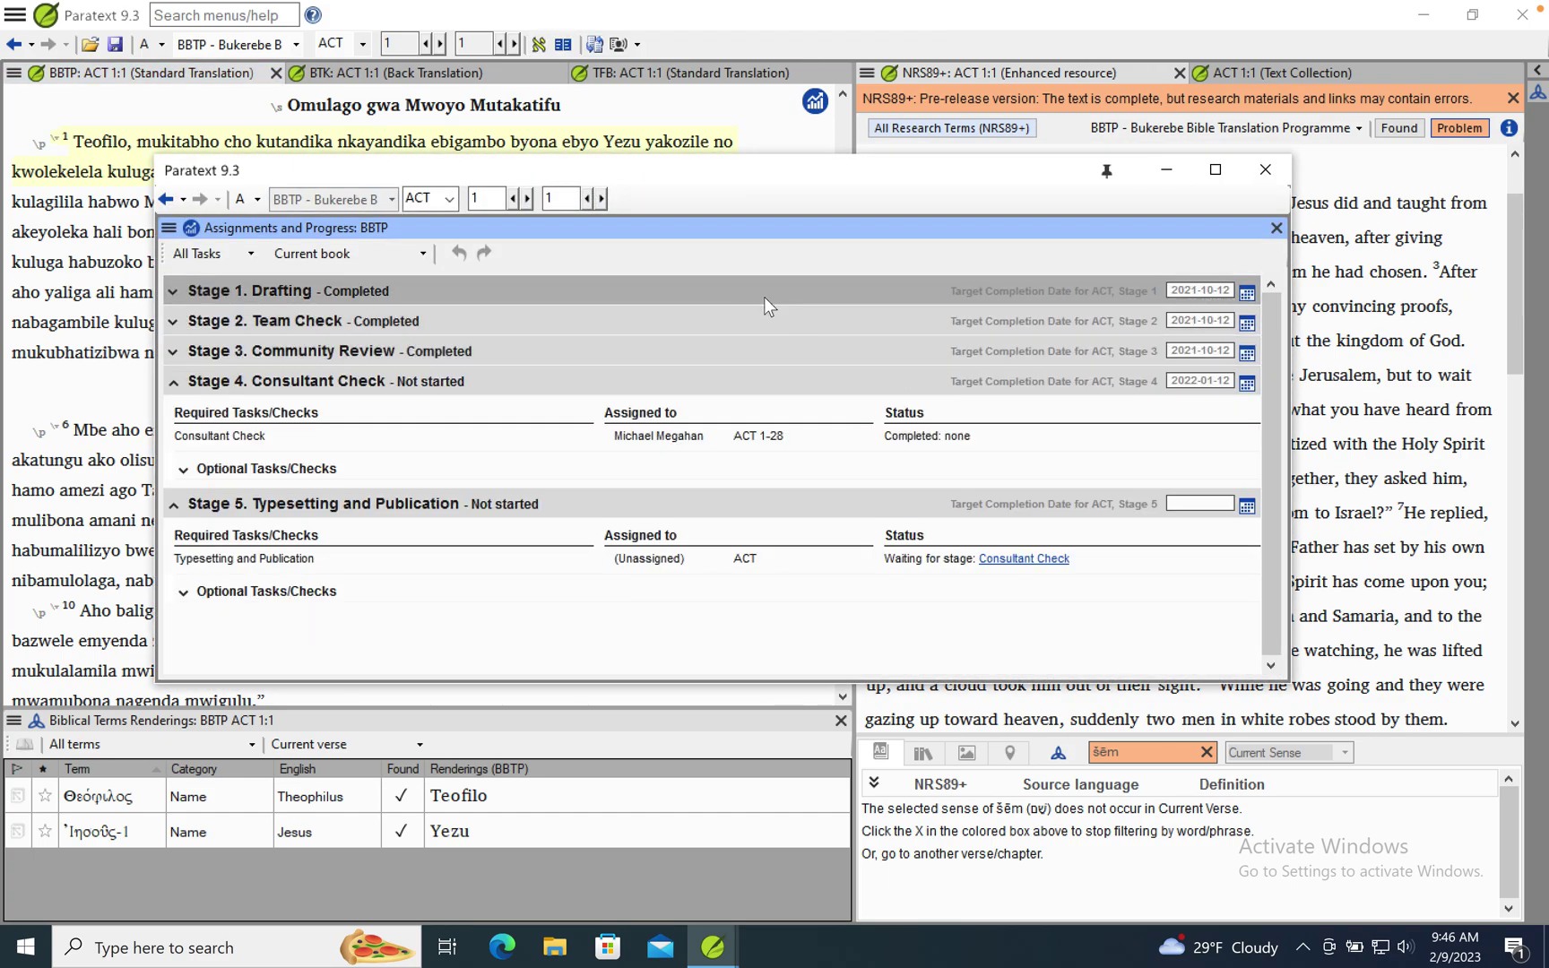
left_click(363, 49)
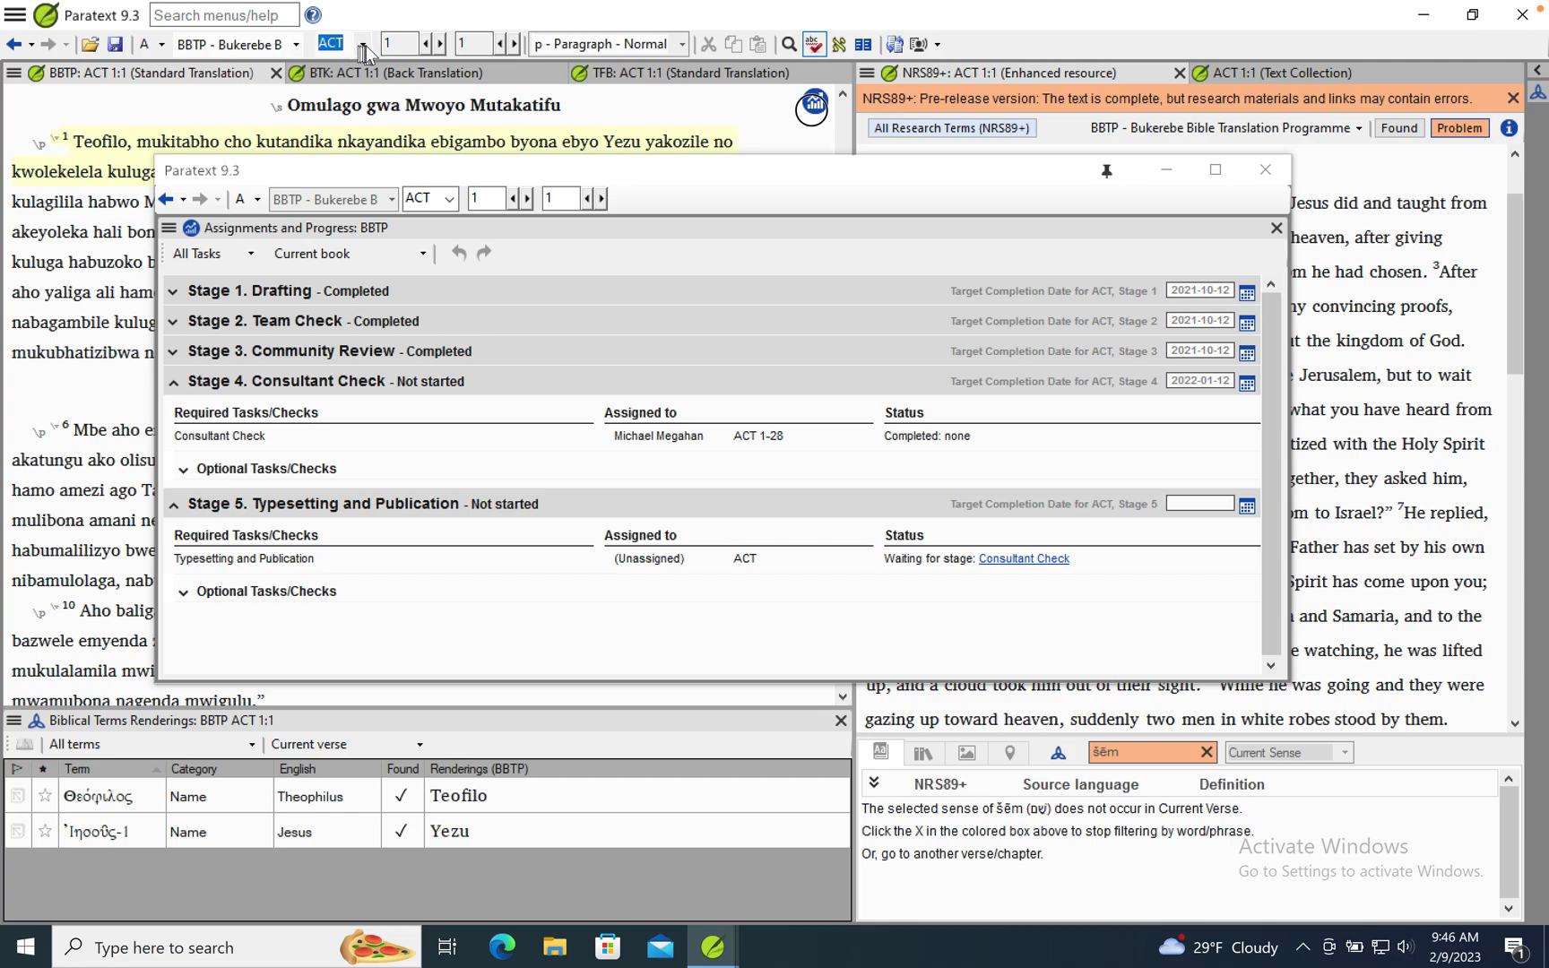
left_click(363, 45)
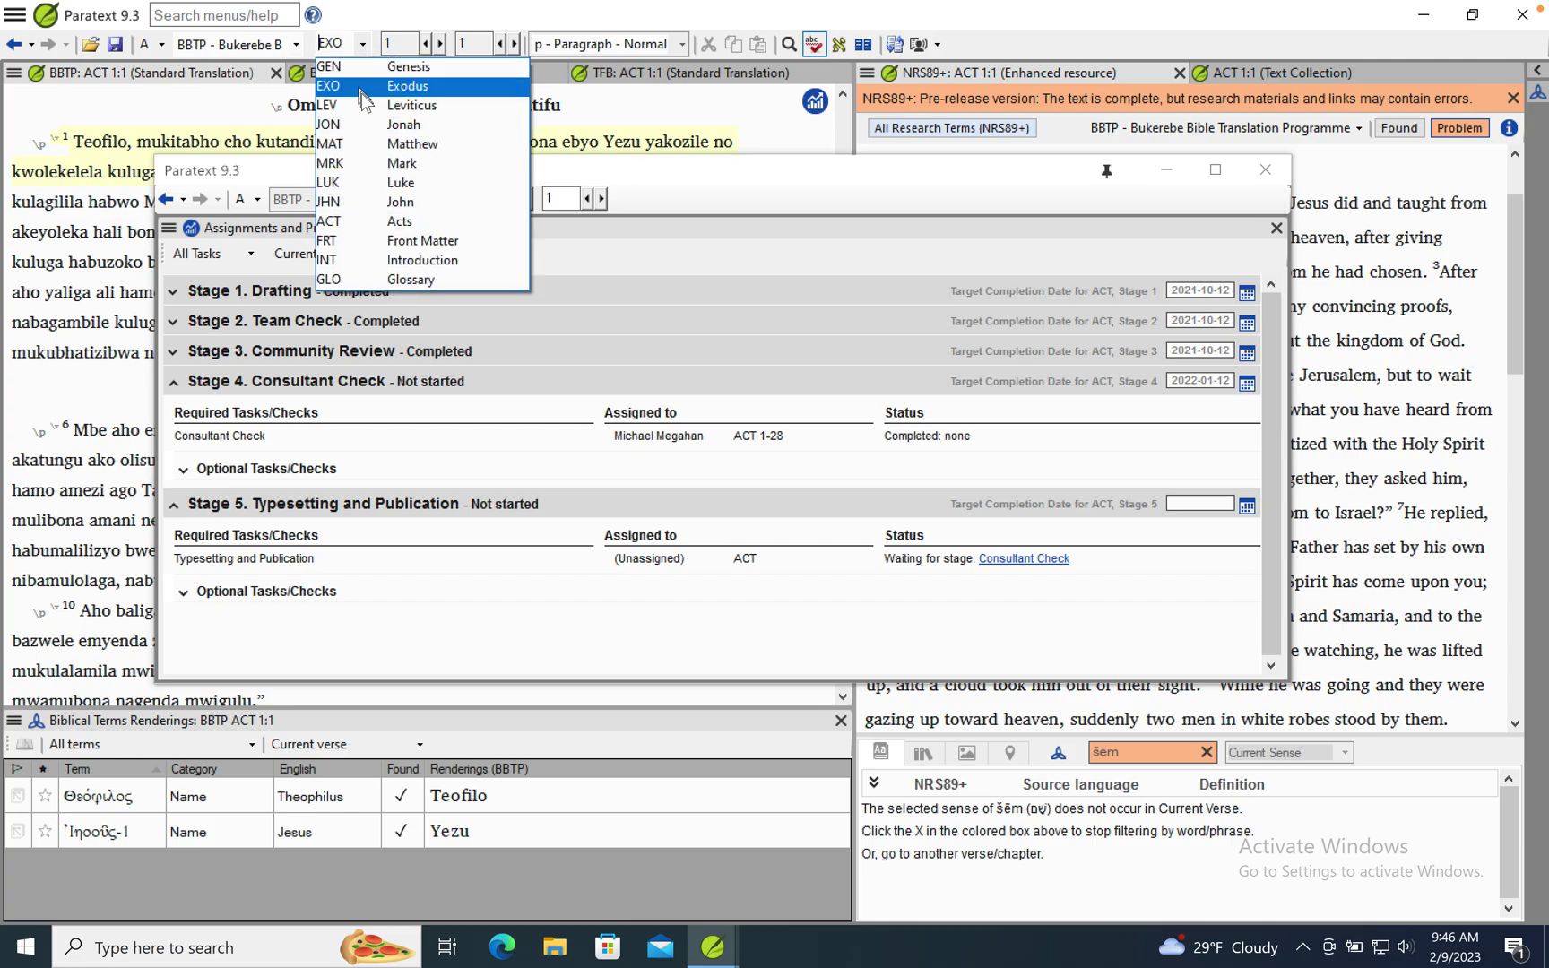
left_click(361, 88)
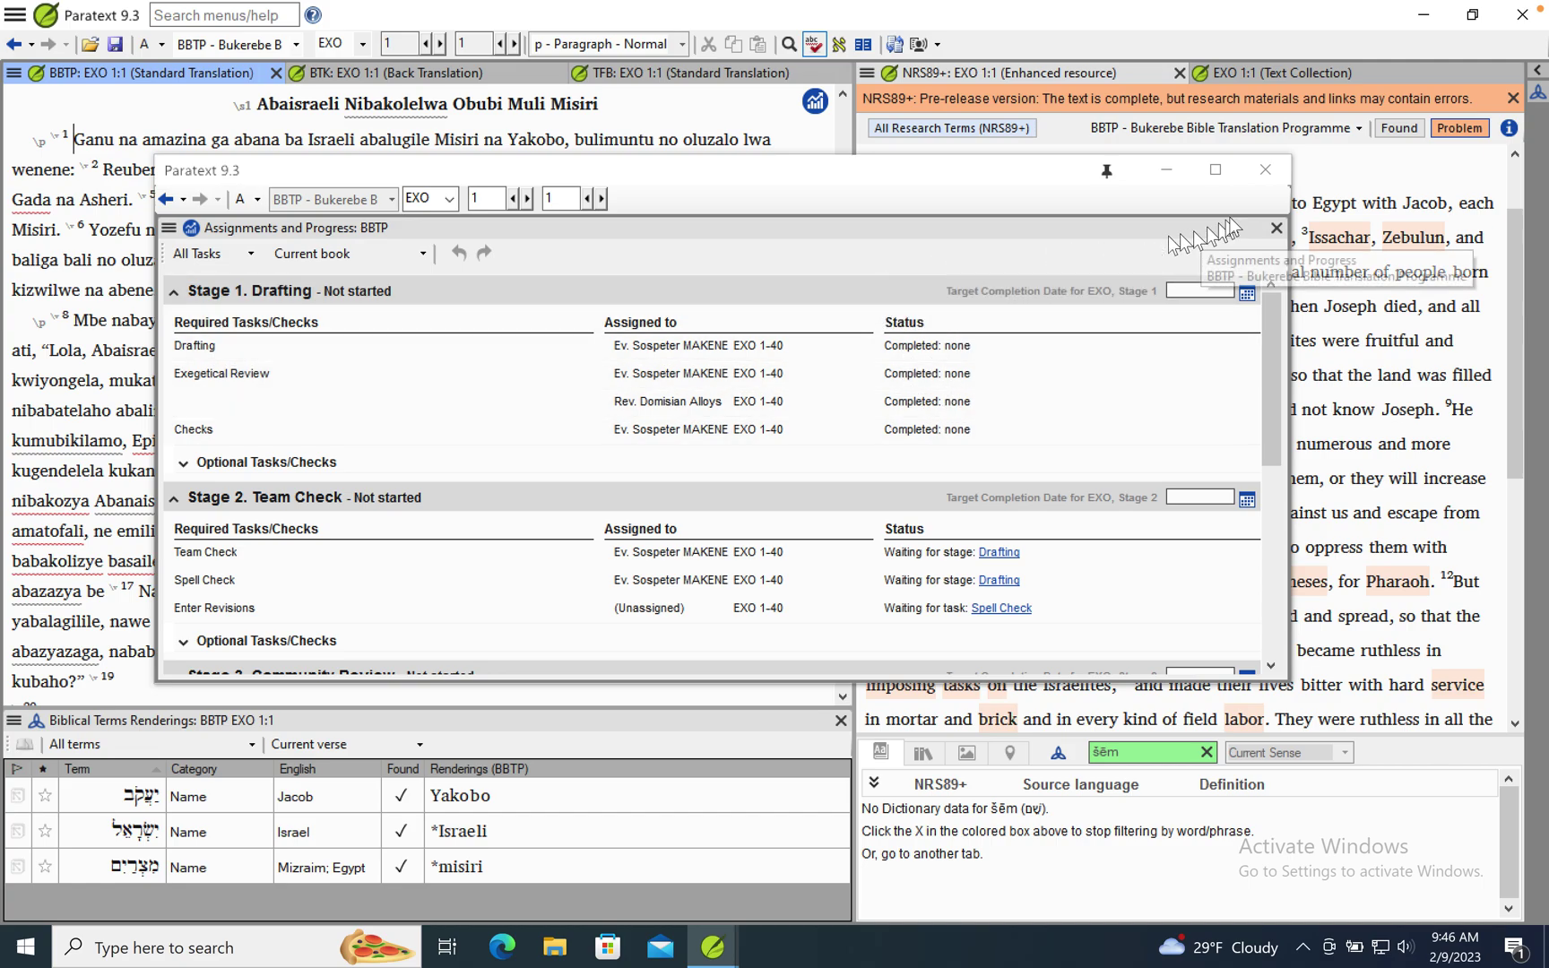
left_click(1264, 170)
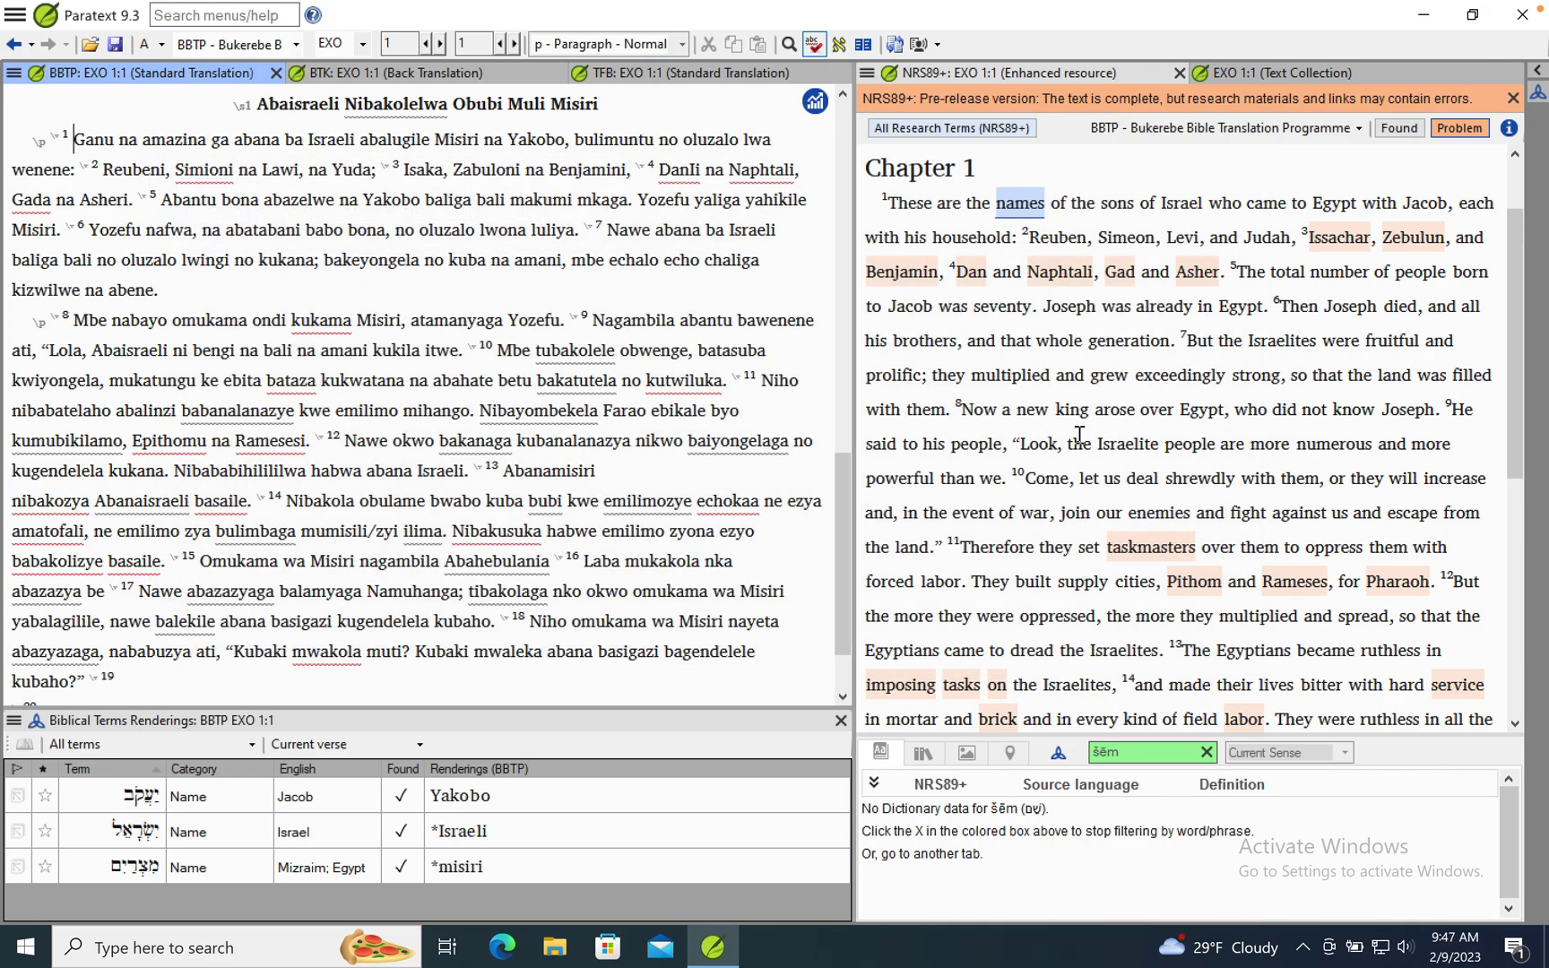